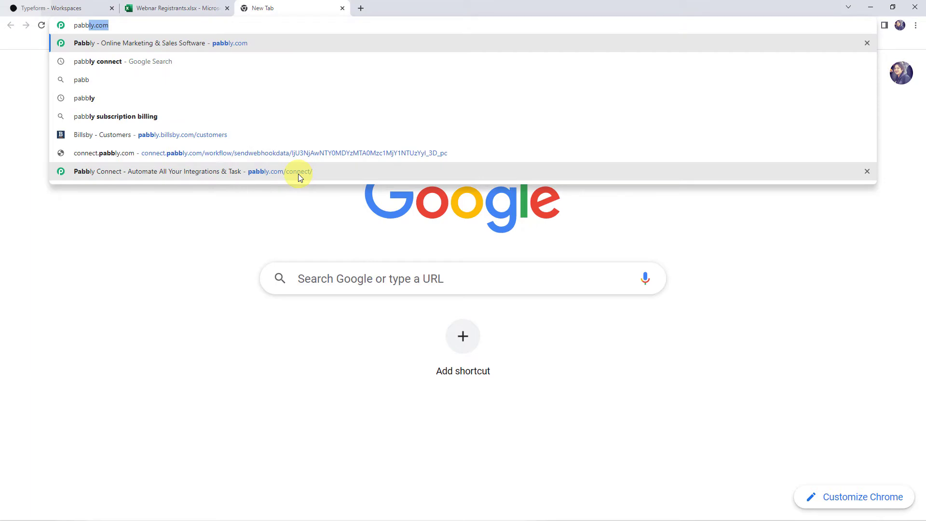
Step: Load pabbly.com and go to the Pabbly Connect product page
key(Return)
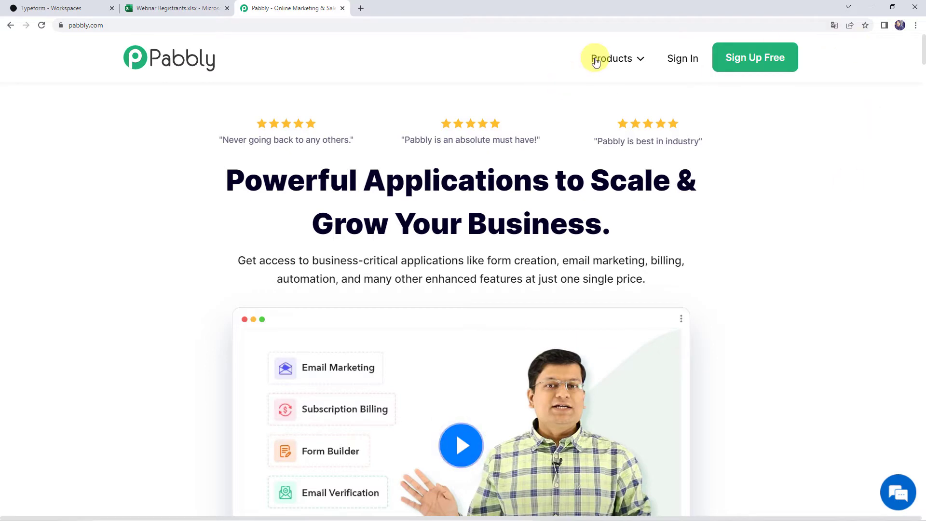
mouse_move(611, 57)
click(311, 207)
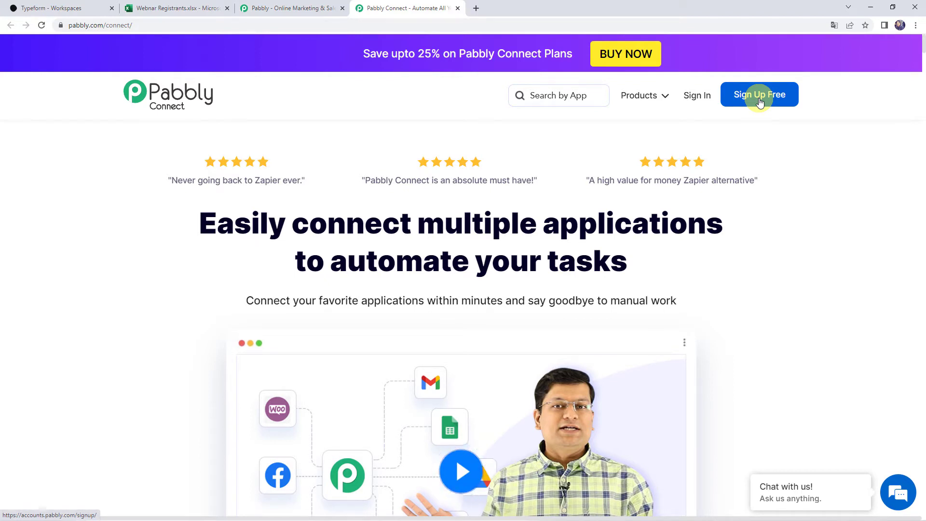
Step: Sign in and launch the Pabbly Connect app, starting a new workflow
click(694, 100)
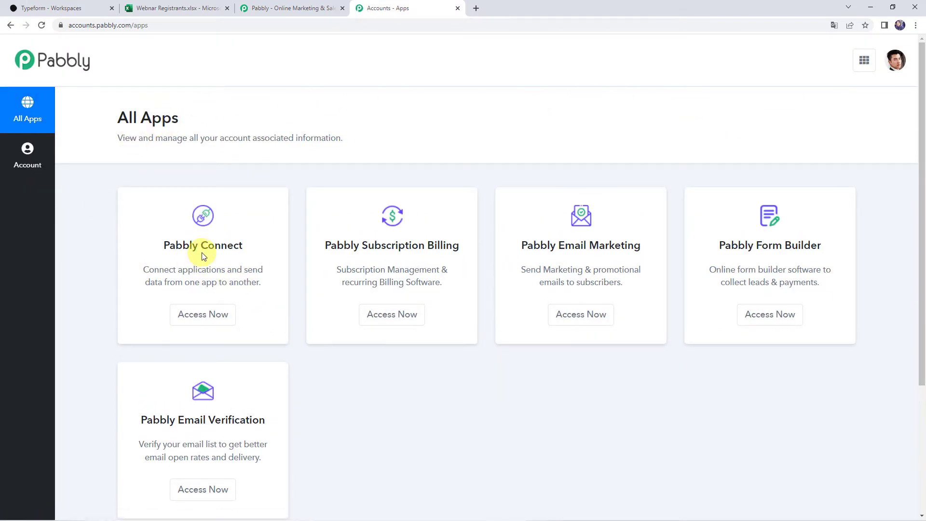
click(203, 321)
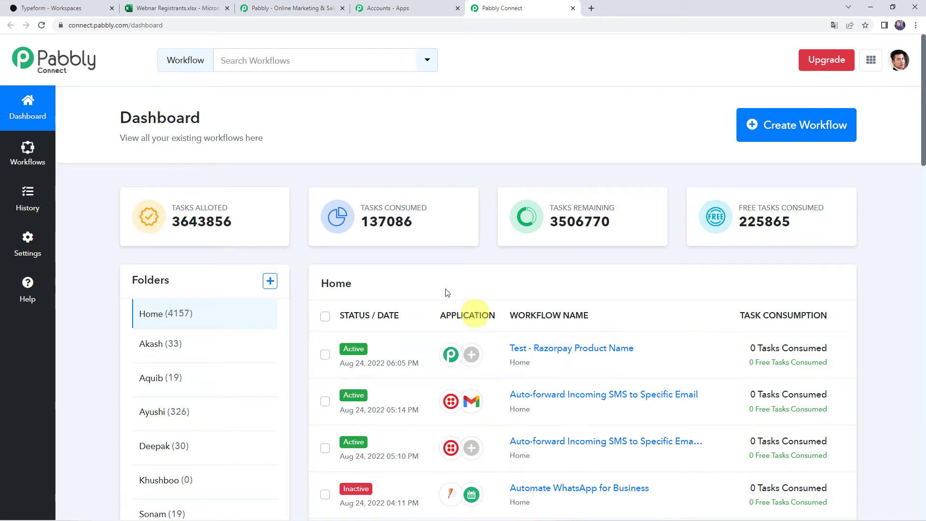
scroll(490, 343, down, 7)
scroll(496, 345, up, 7)
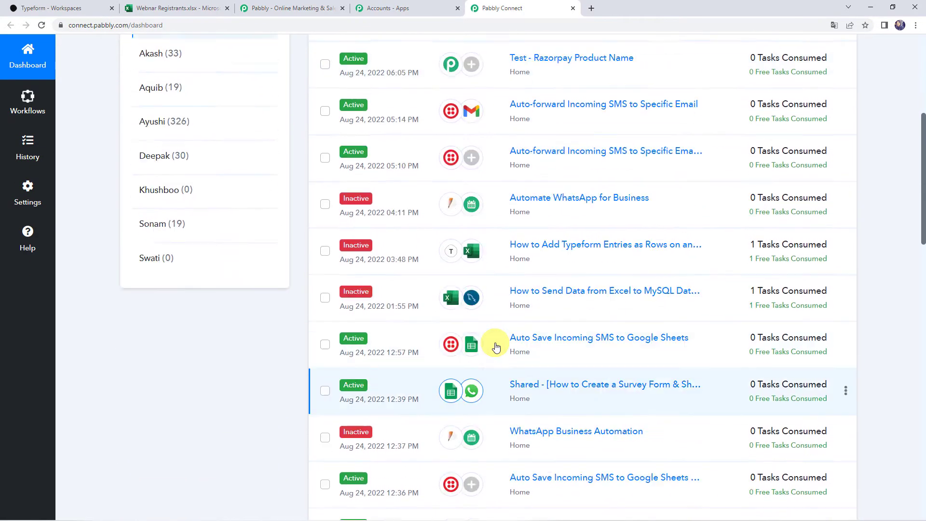
click(776, 133)
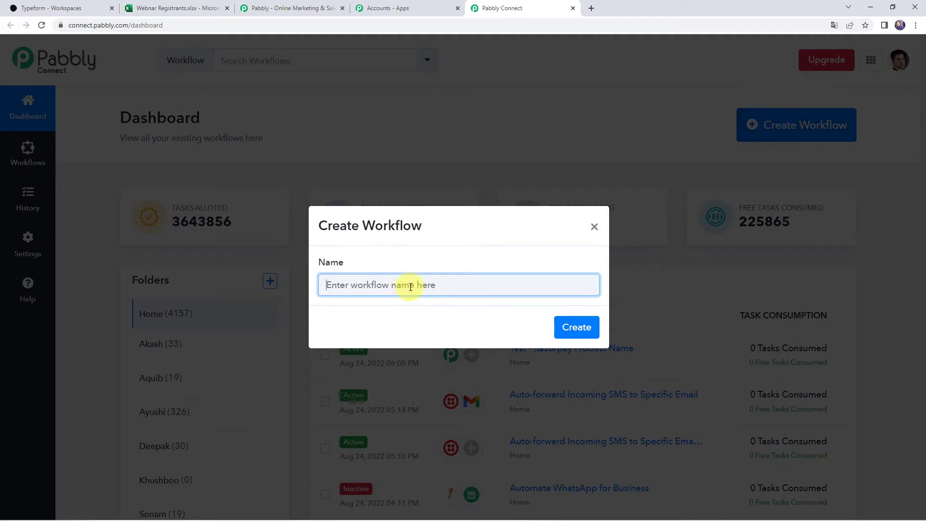
Step: Create a workflow named 'Add Typeform Entries as Rows on an Excel Spreadsheet'
text(Add Typeform Entries as Rows on an Excel Spreadsheet)
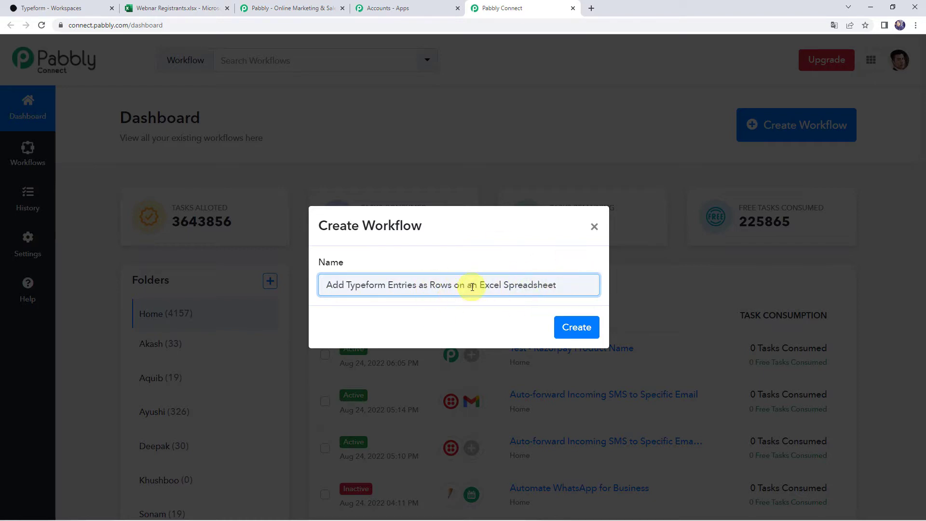
click(578, 327)
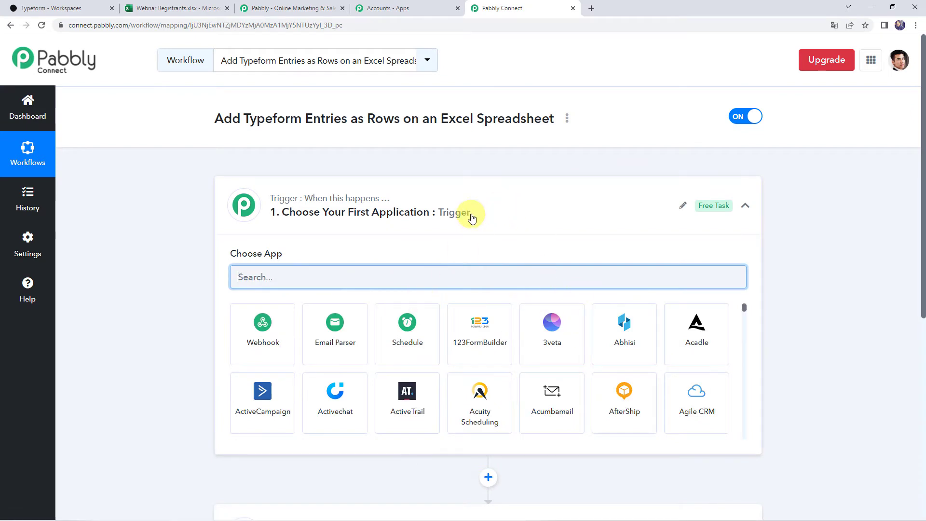
click(469, 214)
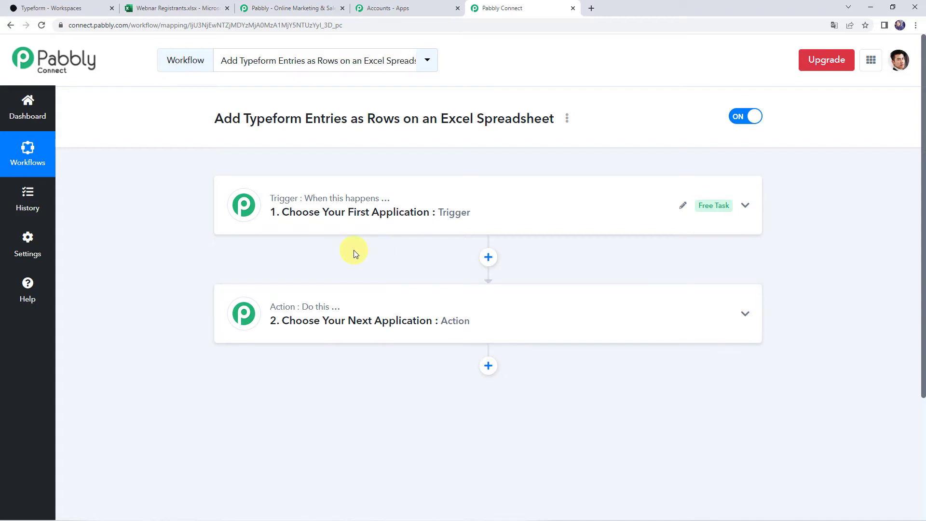
Step: Search 'type' in the app list and choose Typeform as the trigger app
click(457, 207)
click(341, 278)
text(type)
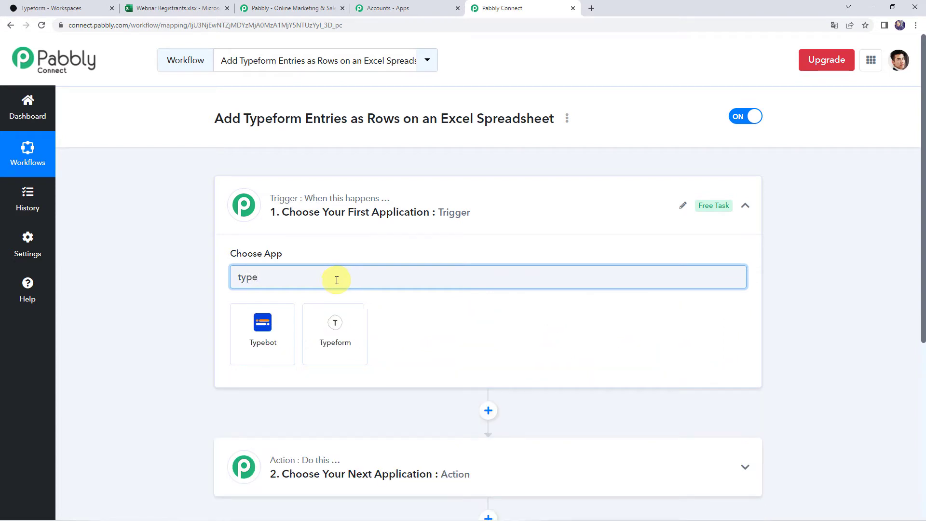
click(327, 354)
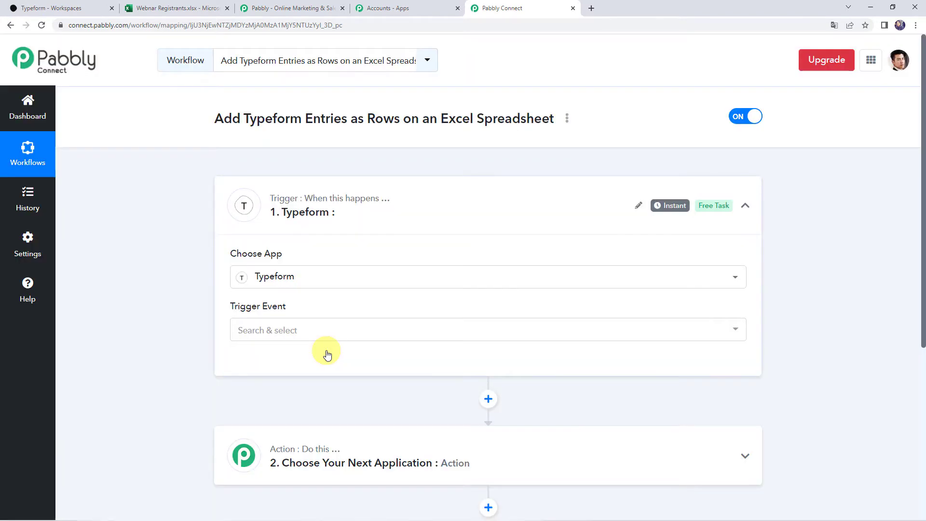
click(271, 335)
Step: Set the trigger event to New Entry and authorize a new Typeform account connection
click(265, 392)
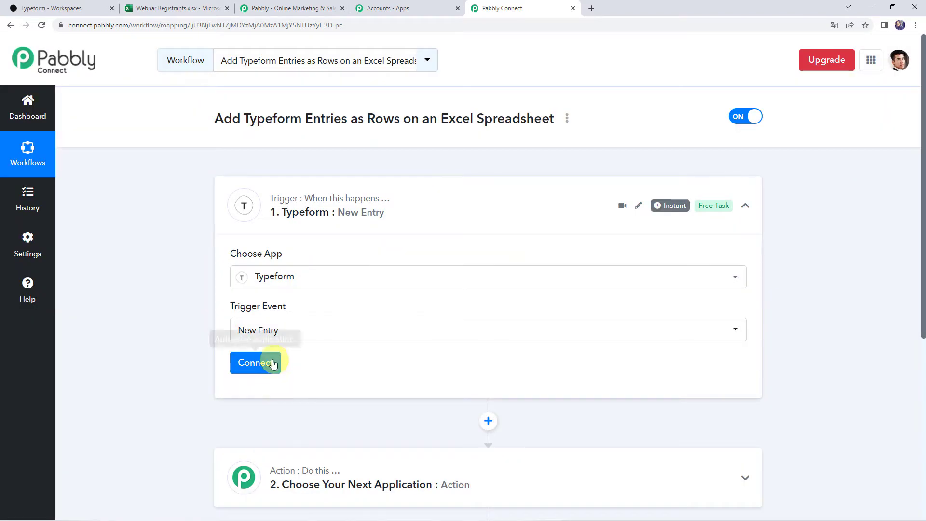
click(266, 364)
click(494, 158)
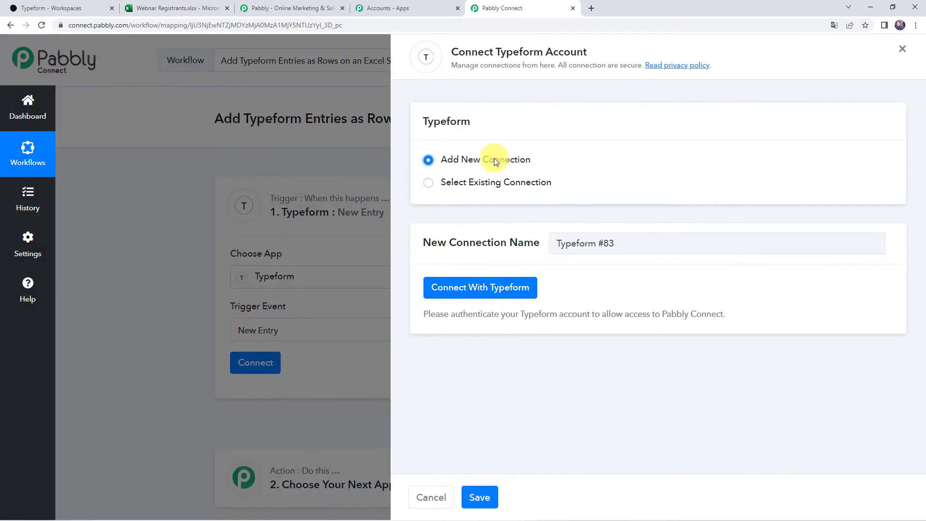
click(492, 289)
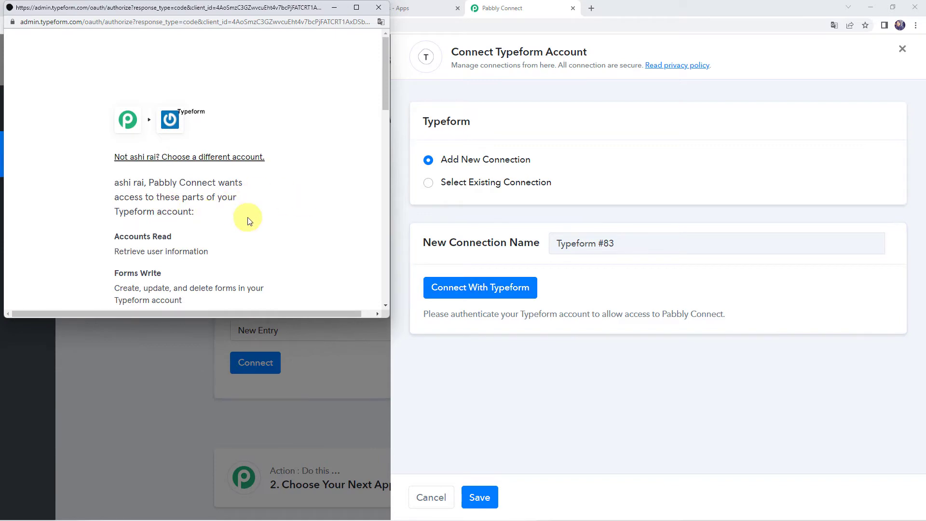
scroll(248, 219, down, 2)
scroll(248, 219, down, 10)
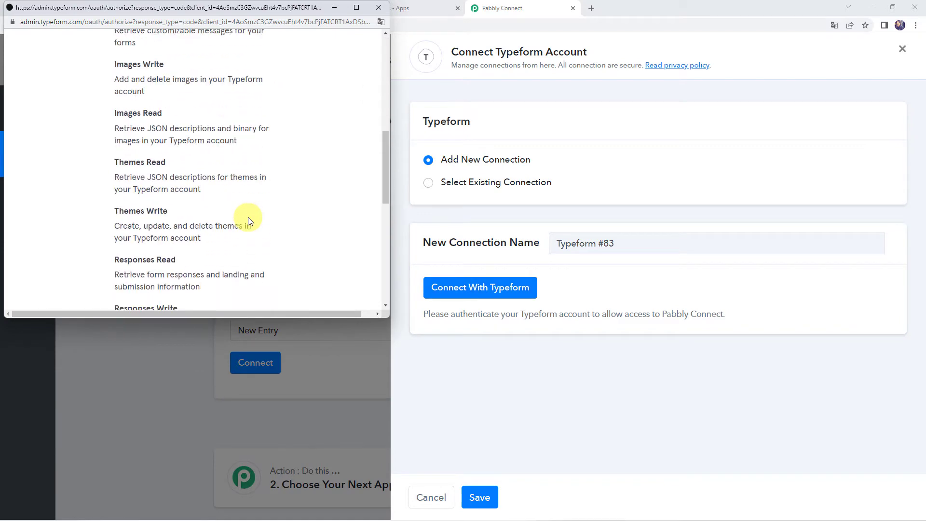
click(193, 180)
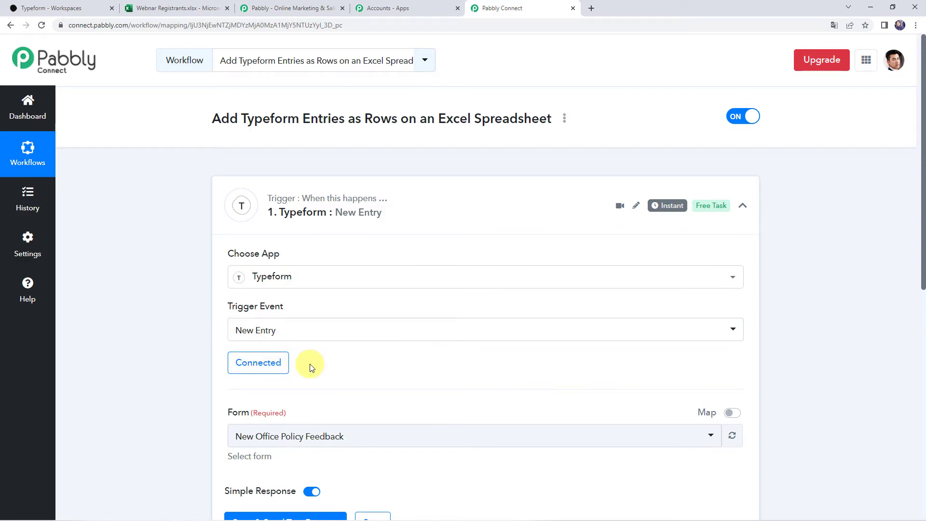
Step: Choose Registration Form for Webinar as the trigger form and save, sending a test request
scroll(310, 368, down, 1)
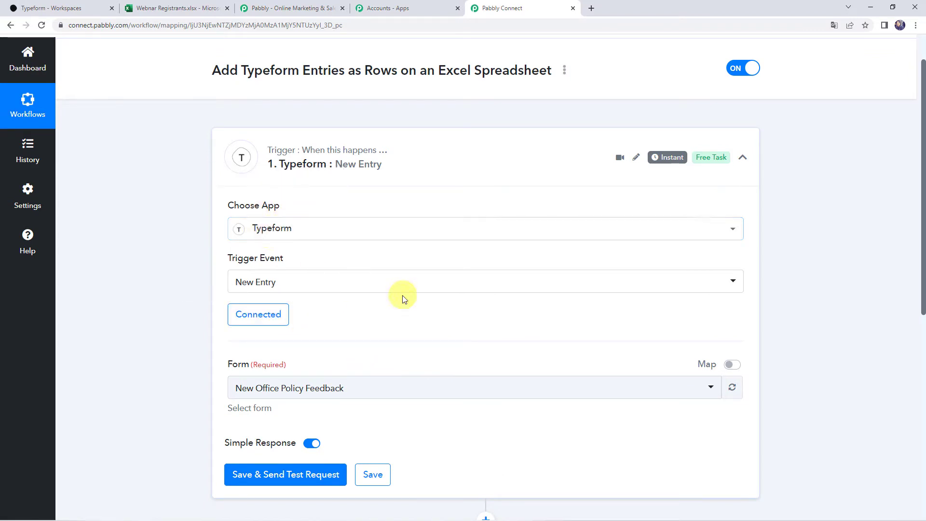
scroll(403, 297, down, 2)
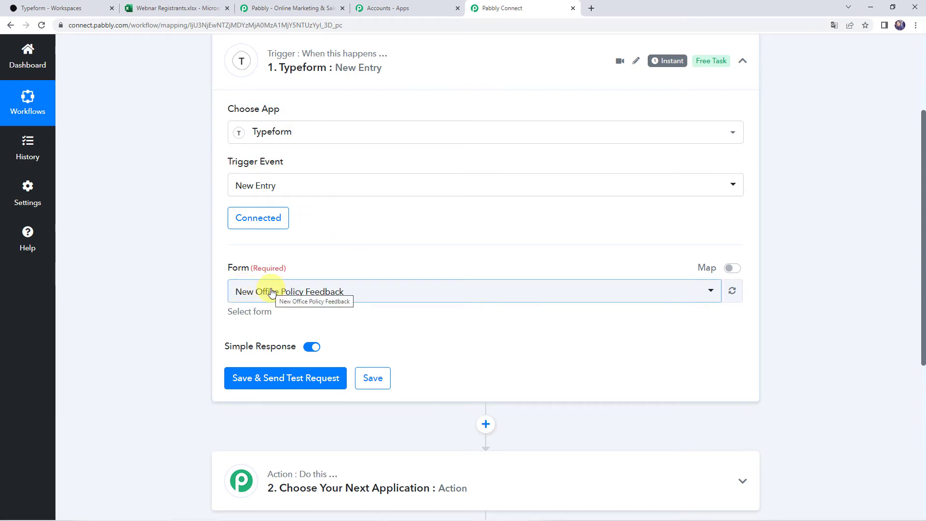
click(271, 292)
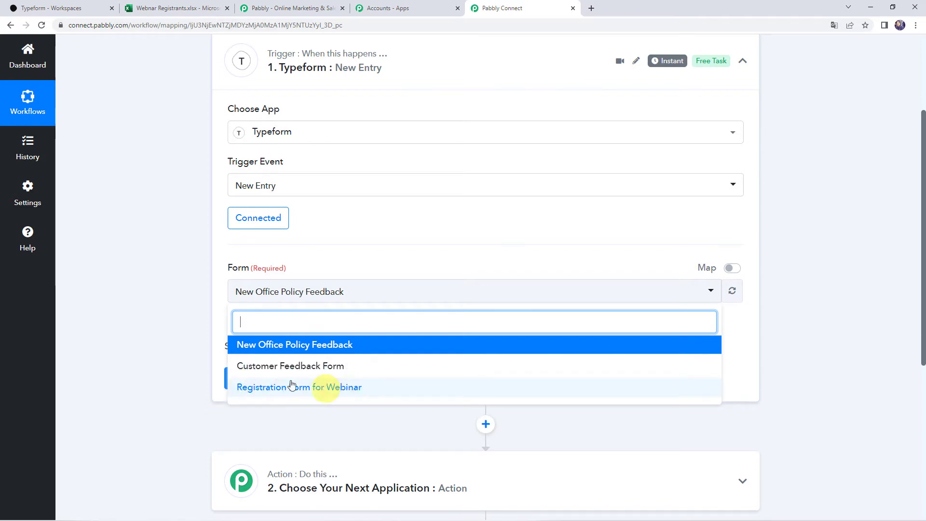
click(75, 11)
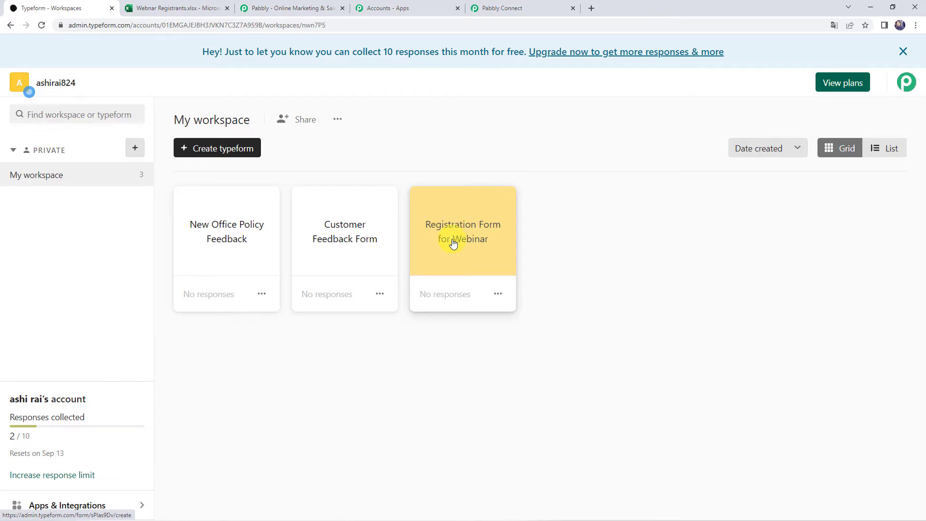
click(534, 7)
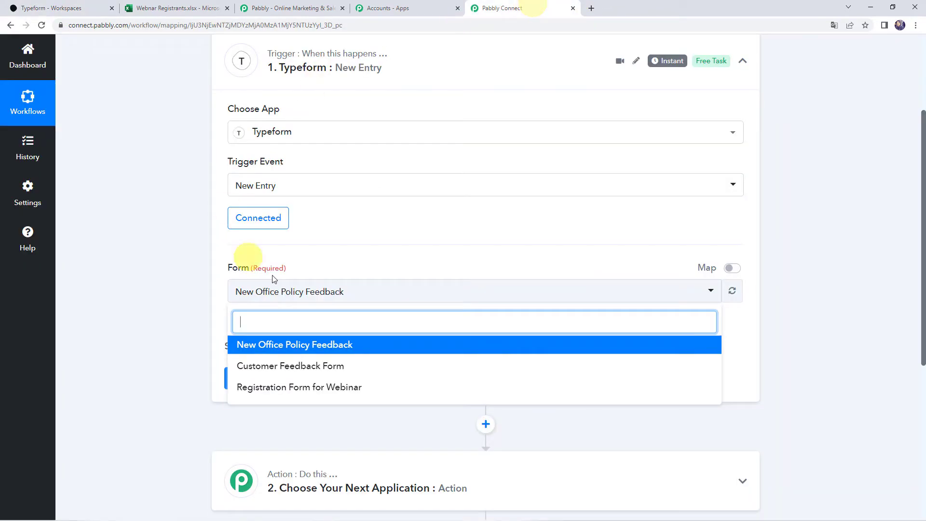
click(262, 390)
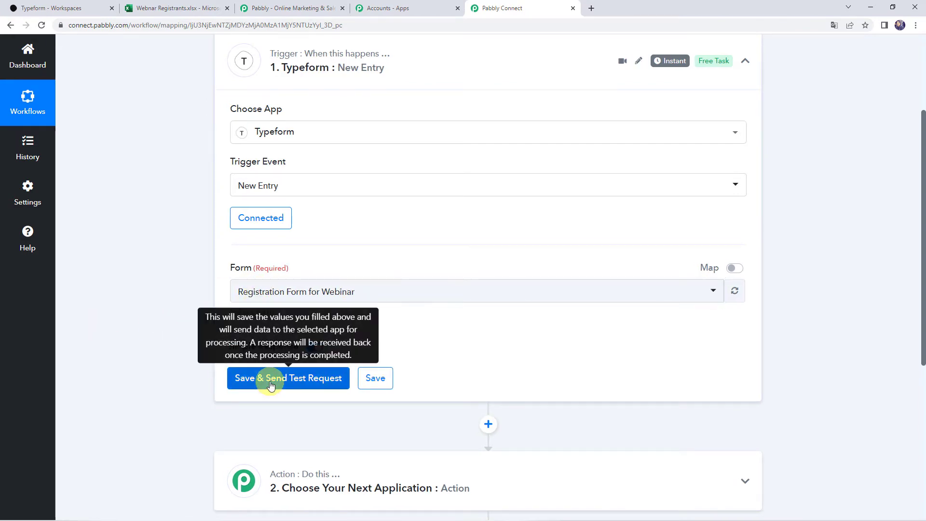
click(270, 385)
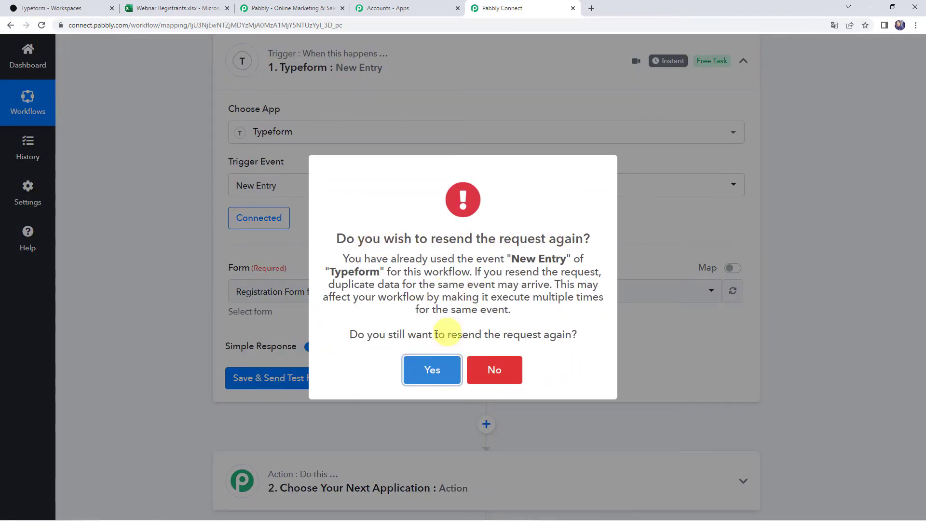
Step: Confirm resending the test request and switch to the Typeform workspace
click(417, 378)
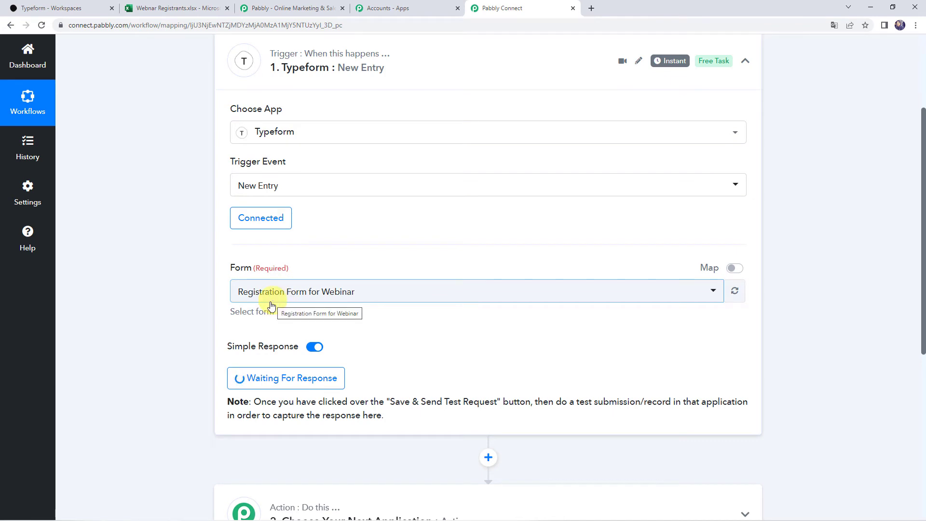
click(71, 5)
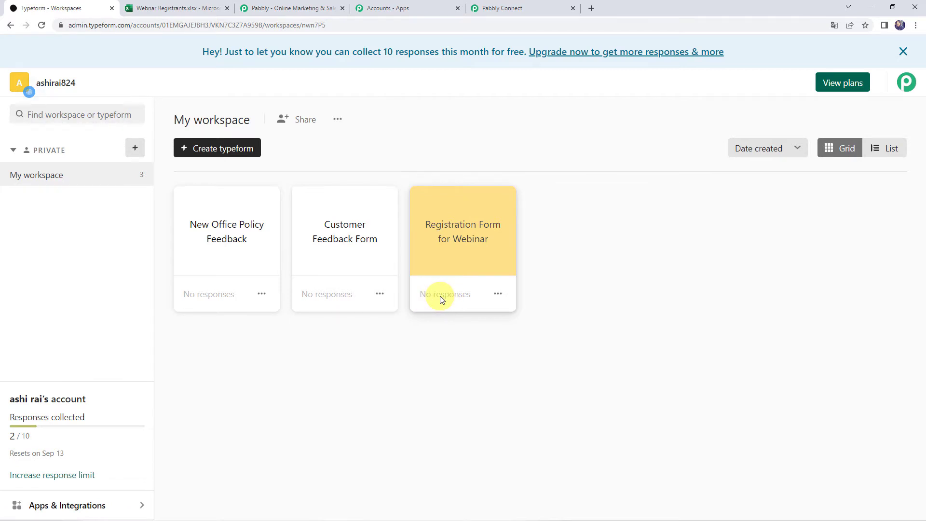
Step: Open the Registration Form for Webinar share page and copy its public link
click(461, 236)
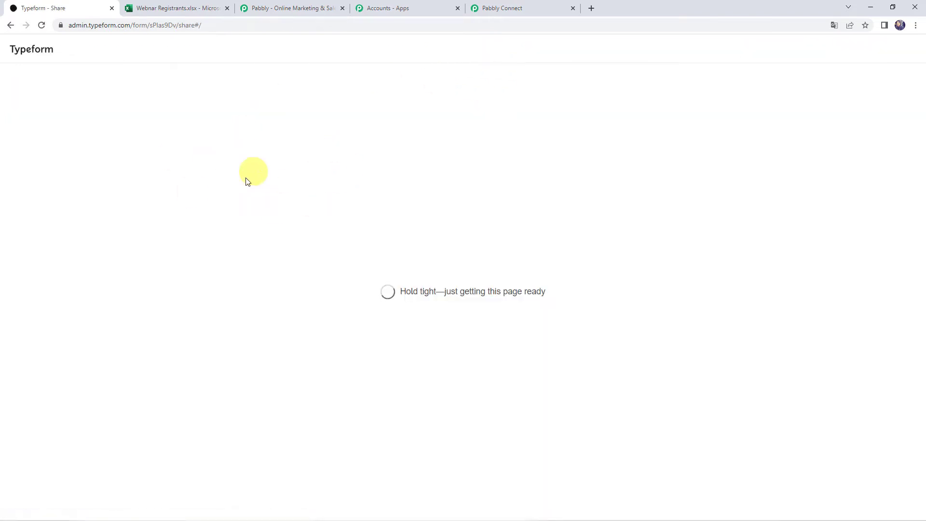
click(421, 183)
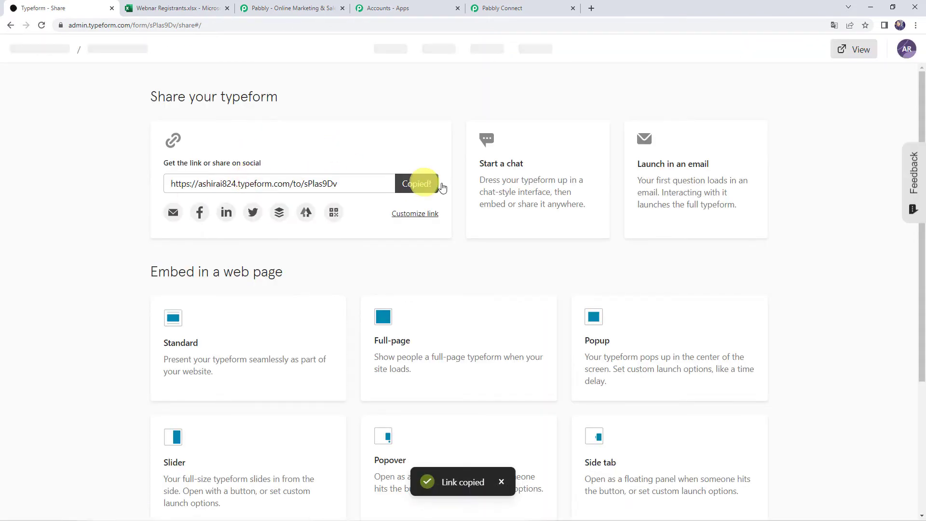
click(589, 8)
Step: Load the copied form link and enter a sample first and last name
key(ctrl+v)
key(Return)
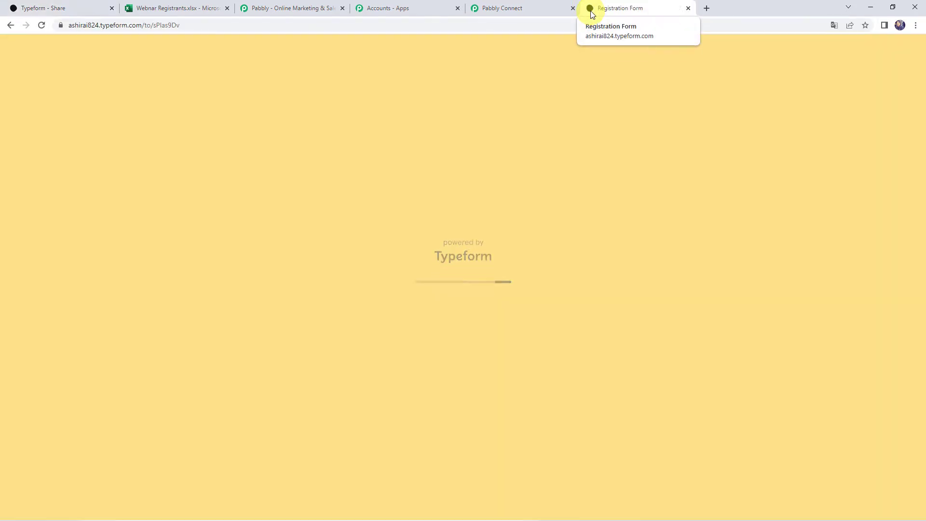
key(Return)
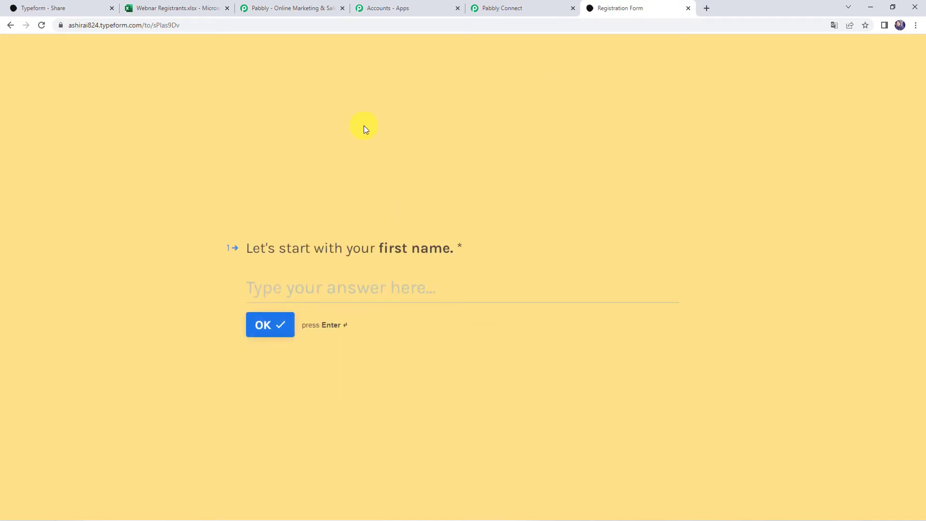
text(Demo)
key(Return)
text(Name)
key(Return)
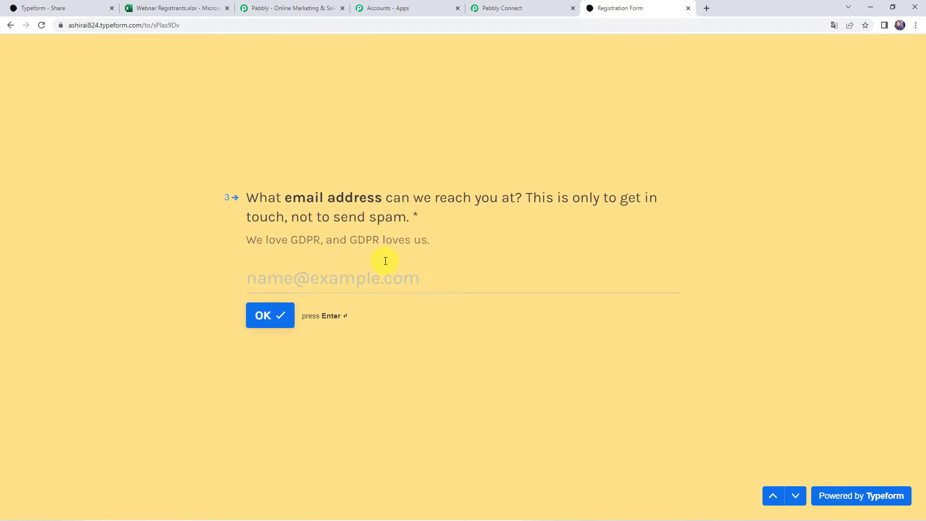
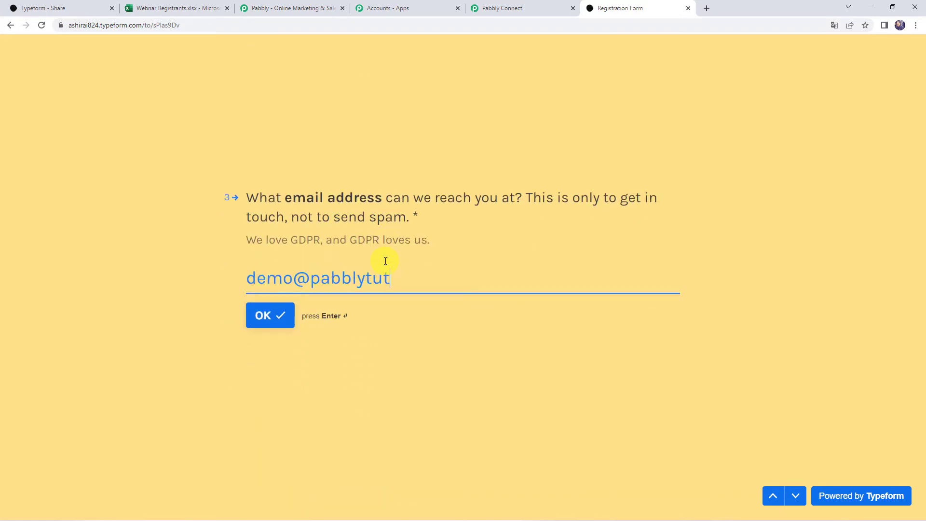
Step: Fill in the email, contact number and company Pabbly, then submit the form
key(Return)
text(9000000000)
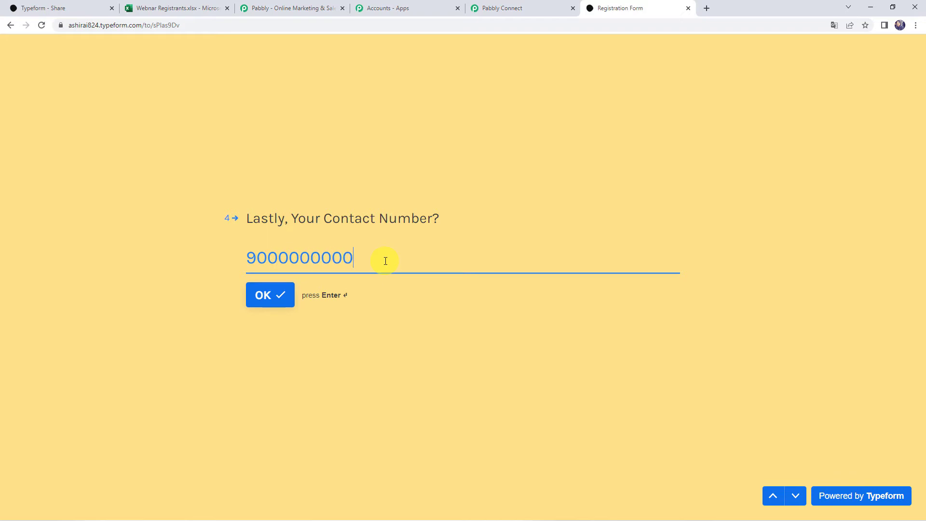
key(Return)
text(Pabbly)
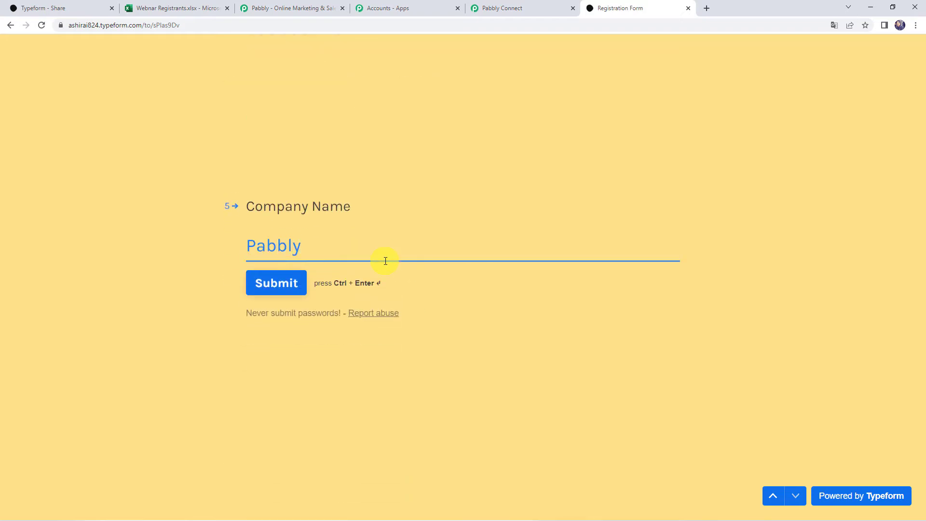
click(295, 288)
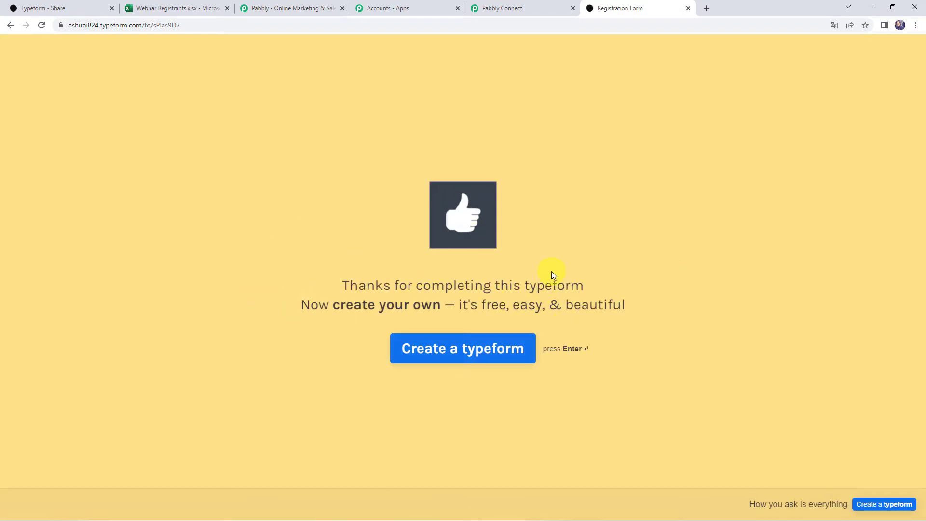
click(551, 9)
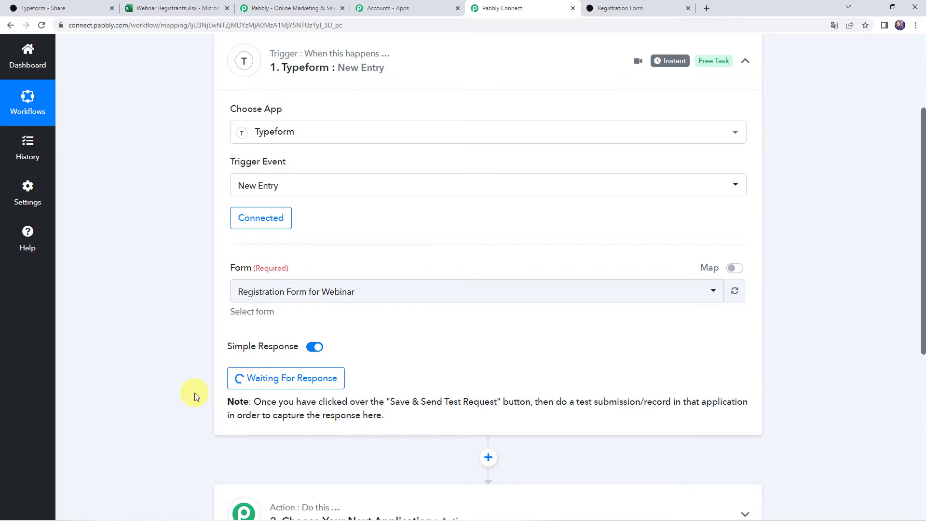
Step: Review the captured form title and first- and last-name answers in the response
scroll(195, 393, down, 5)
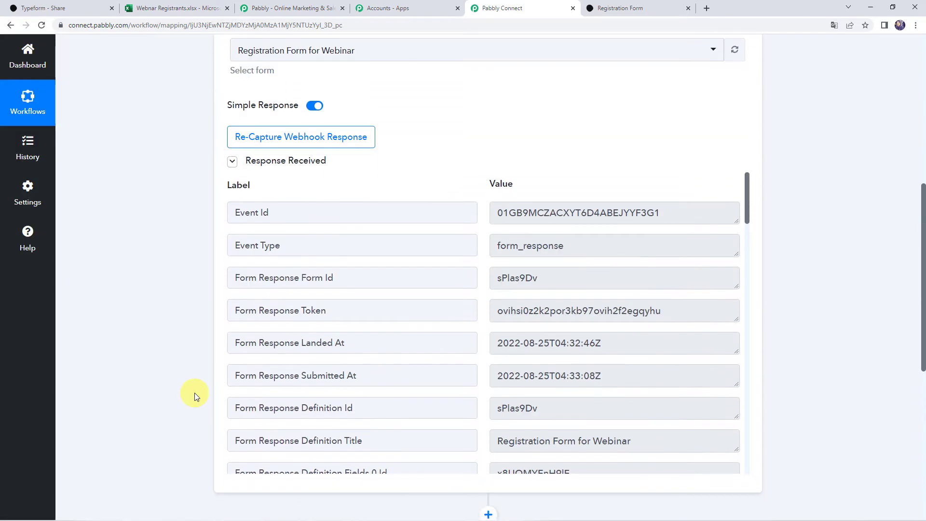
scroll(195, 392, down, 2)
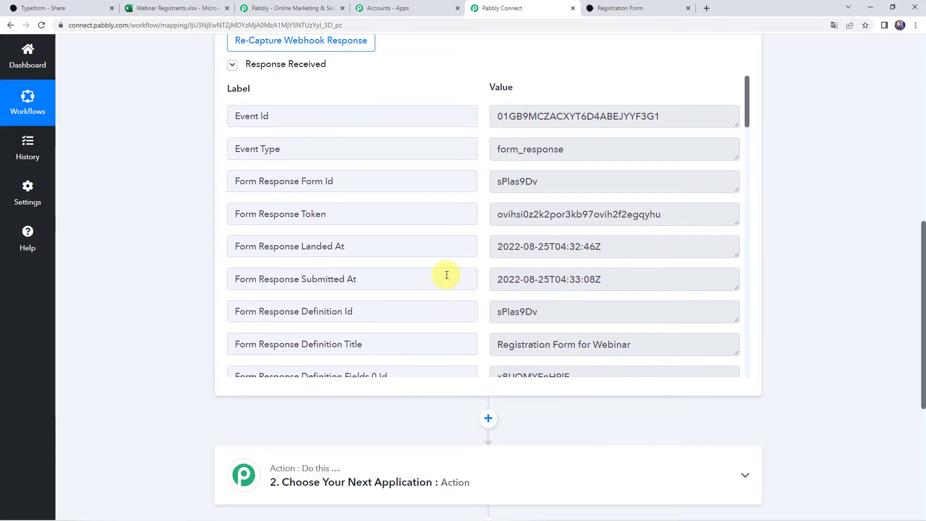
scroll(444, 273, down, 2)
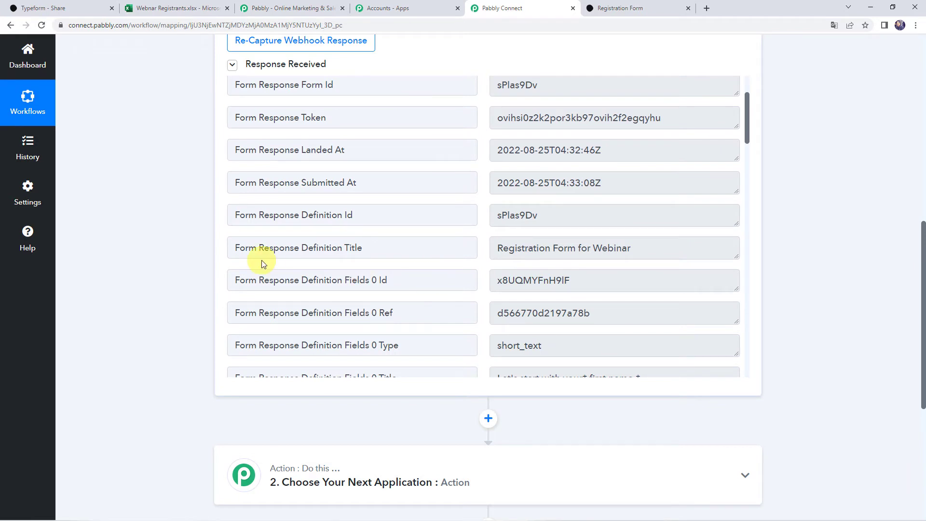
triple_click(663, 249)
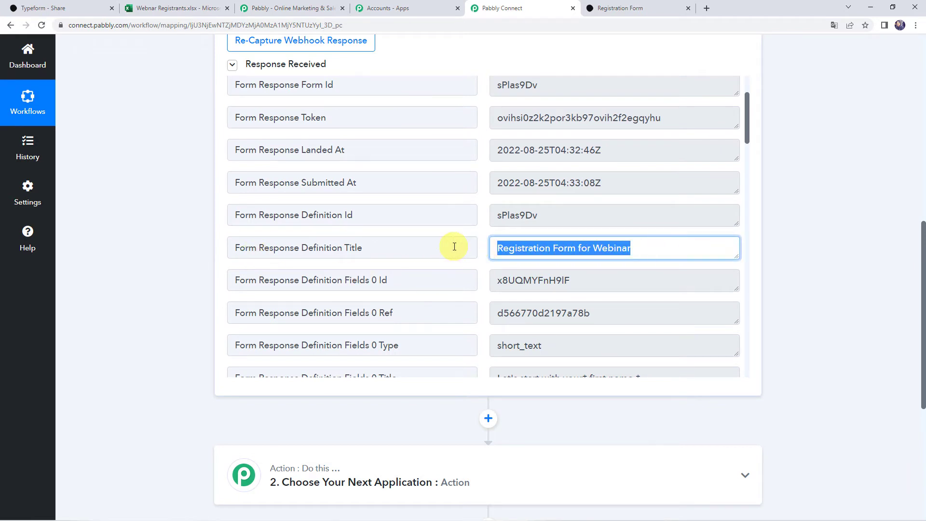
scroll(454, 246, down, 8)
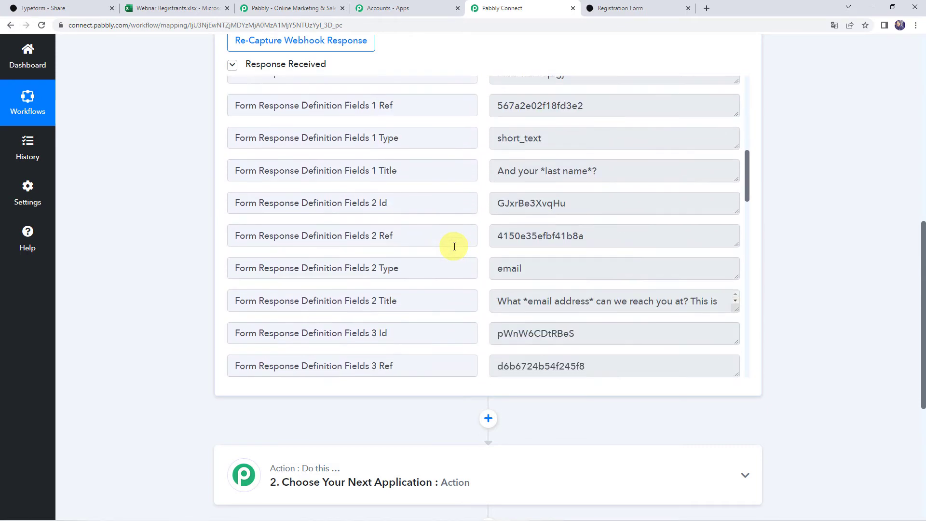
scroll(454, 246, down, 6)
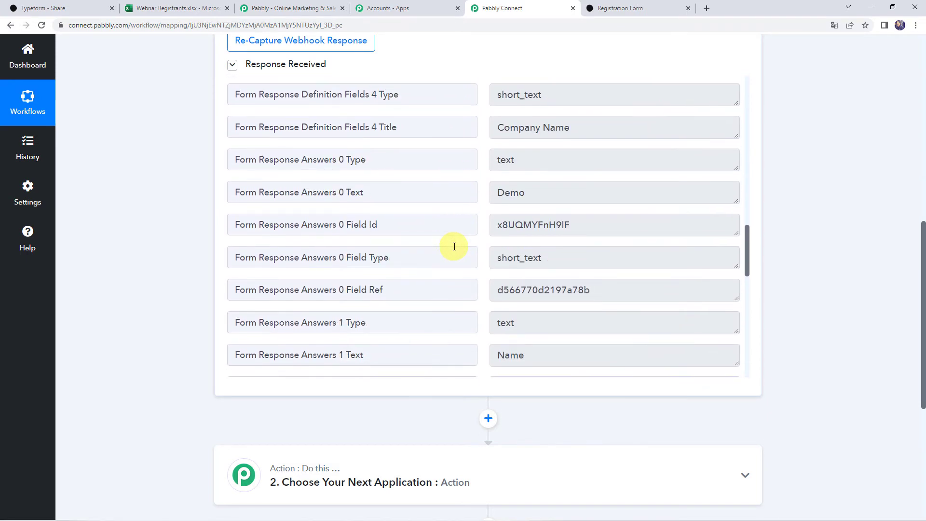
triple_click(505, 191)
scroll(502, 225, down, 2)
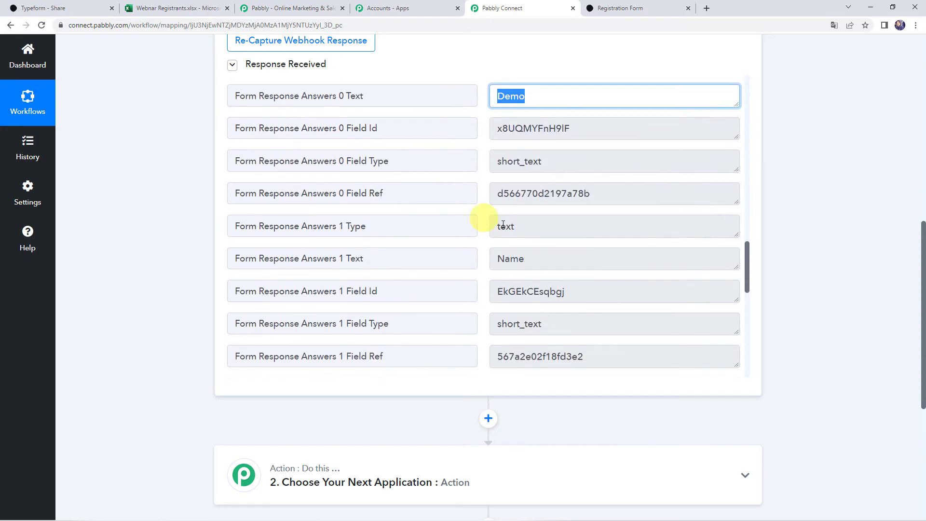
triple_click(554, 259)
Step: Review the captured email, contact number and company Pabbly answers, then scroll to the action step
scroll(413, 258, down, 4)
triple_click(625, 233)
scroll(407, 213, down, 4)
triple_click(616, 198)
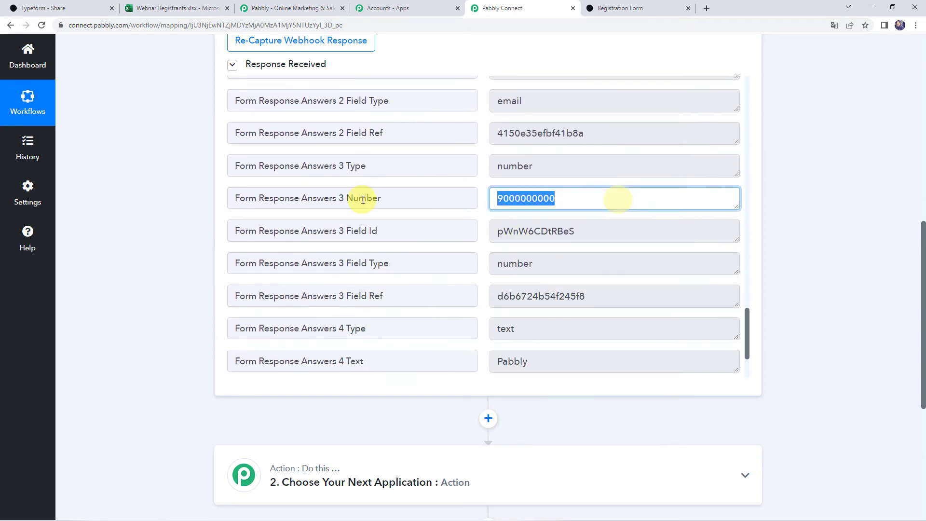
scroll(463, 239, down, 2)
triple_click(568, 263)
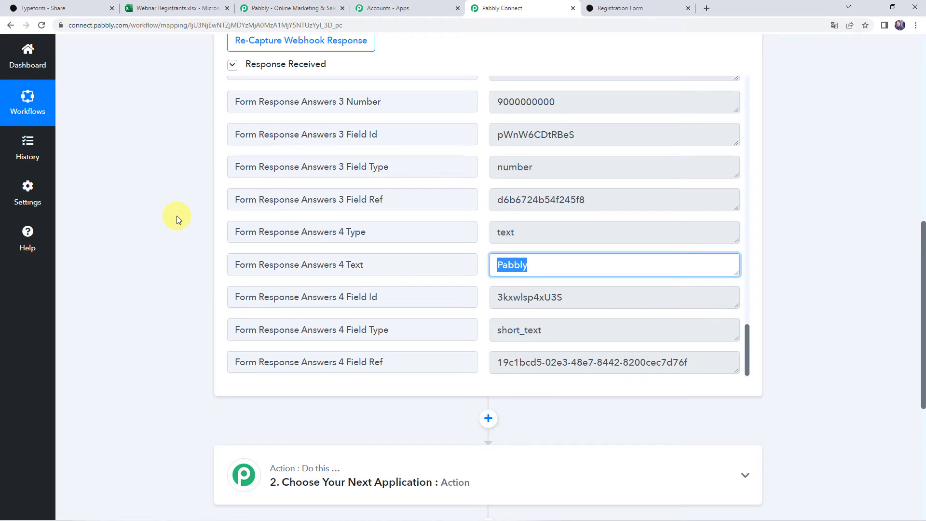
scroll(166, 225, down, 1)
scroll(166, 225, down, 4)
scroll(166, 225, down, 1)
Step: Search 'Excel' and set Microsoft Excel as the second step's app
click(464, 189)
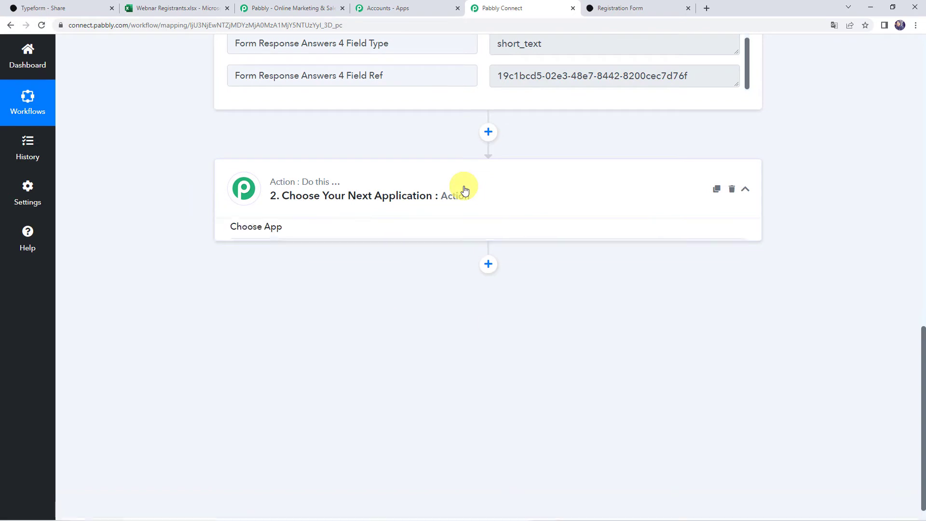
click(350, 253)
text(Excel)
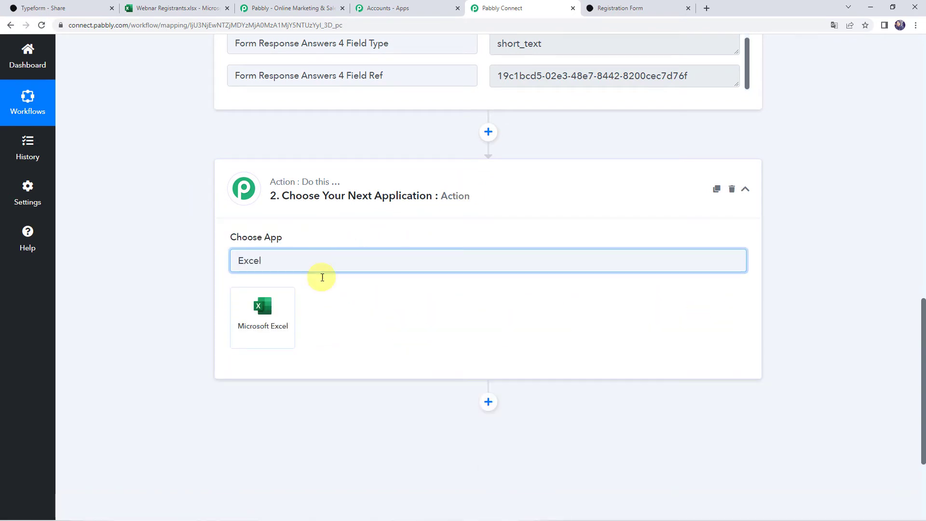
click(249, 324)
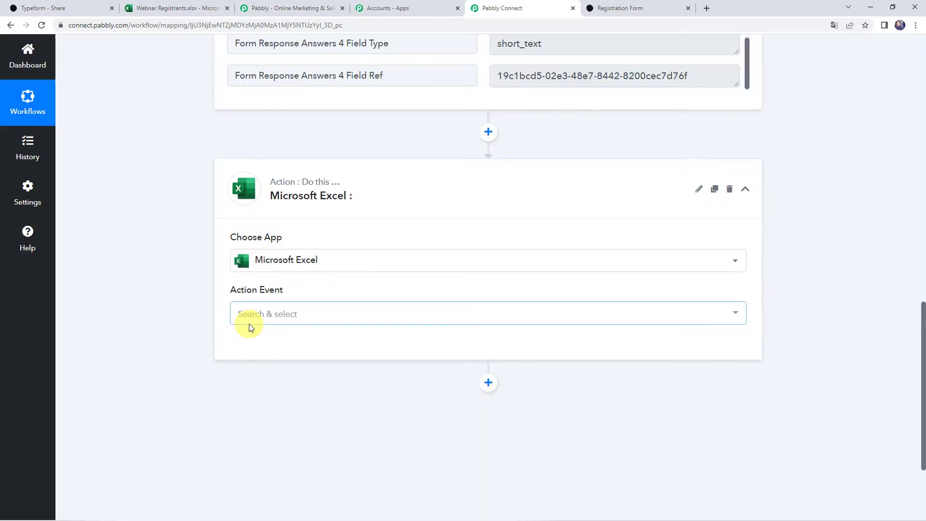
click(260, 318)
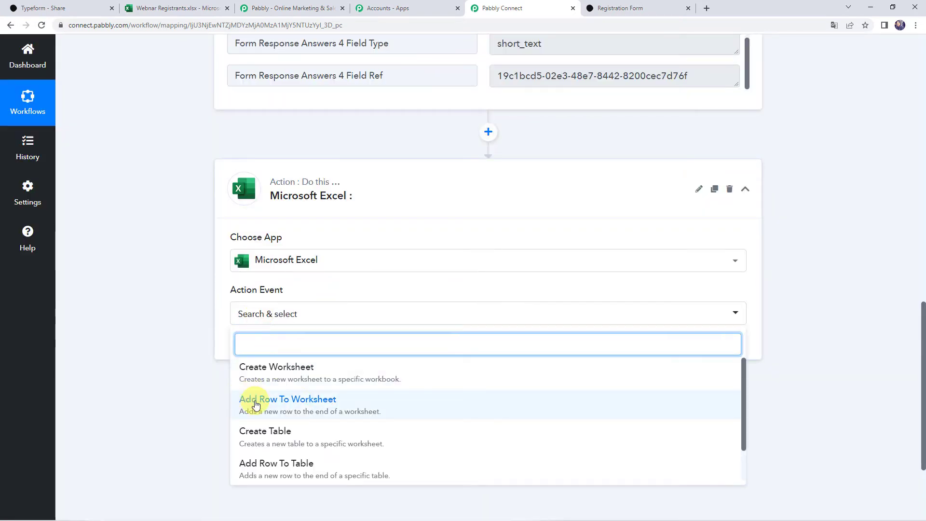
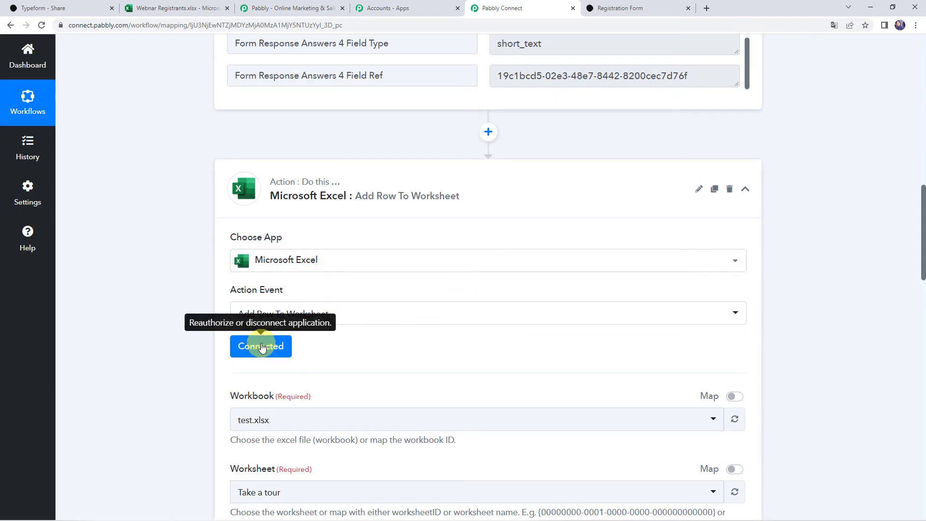
Step: Open the Workbook list, then switch to the Webinar Registrants spreadsheet tab
scroll(464, 343, down, 3)
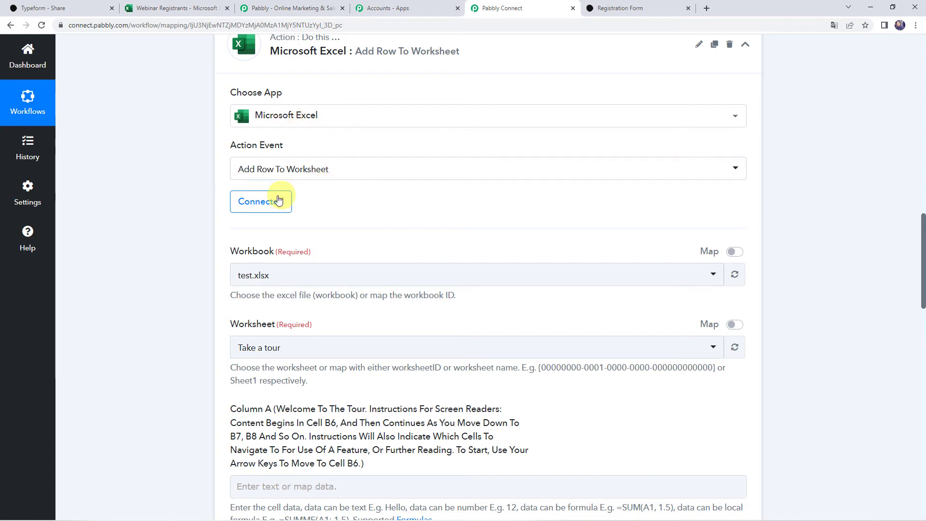
click(280, 281)
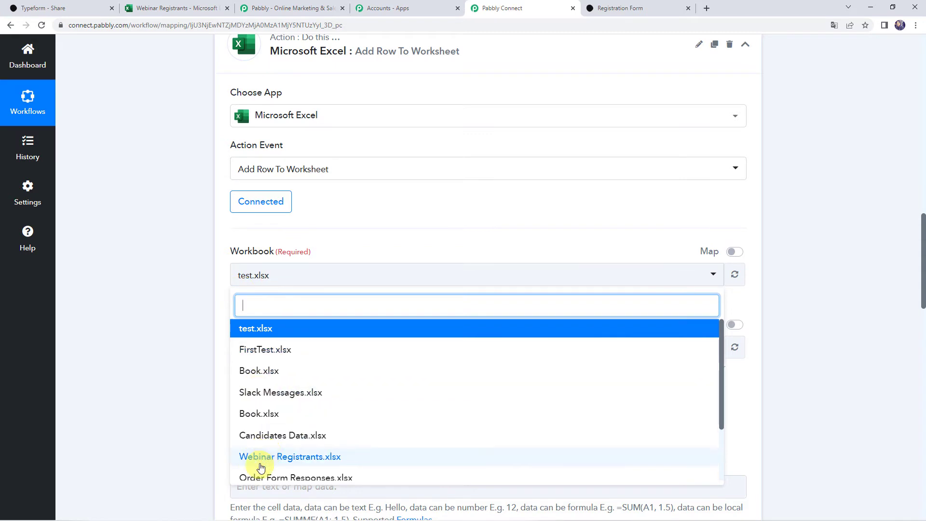
click(164, 6)
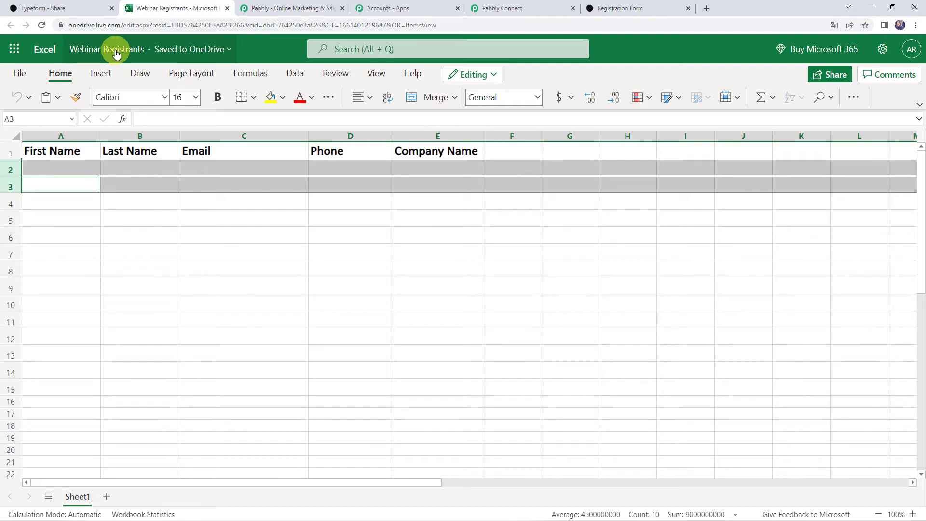
Step: Check the First Name, Last Name, Email, Phone and Company Name headers, then go back to Pabbly Connect
click(118, 251)
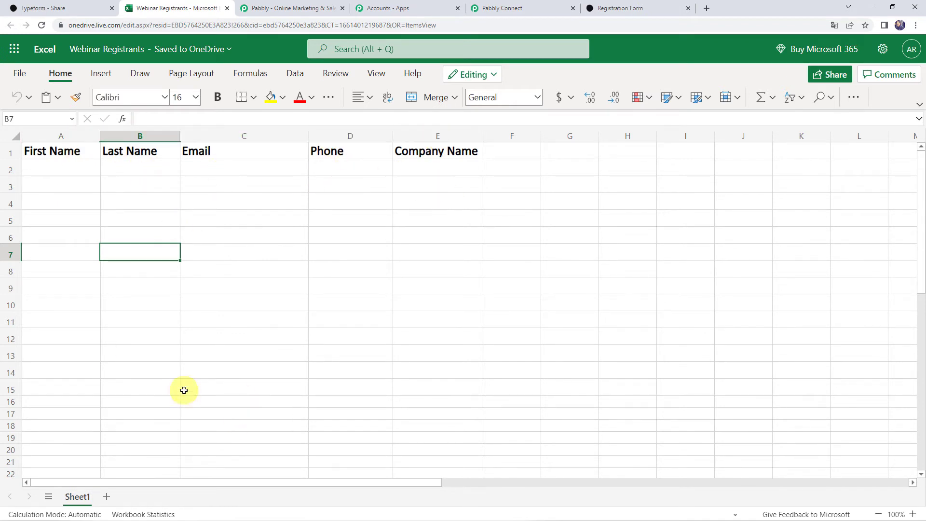
click(277, 361)
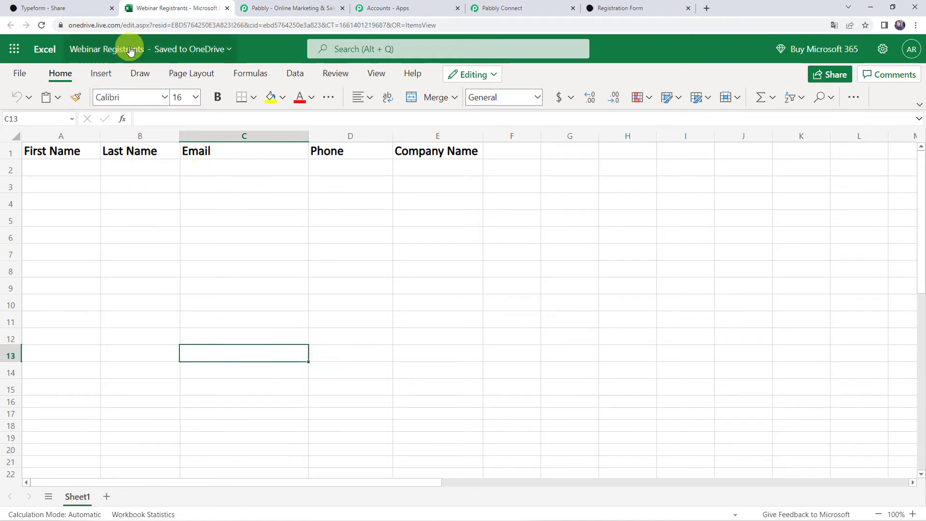
click(531, 8)
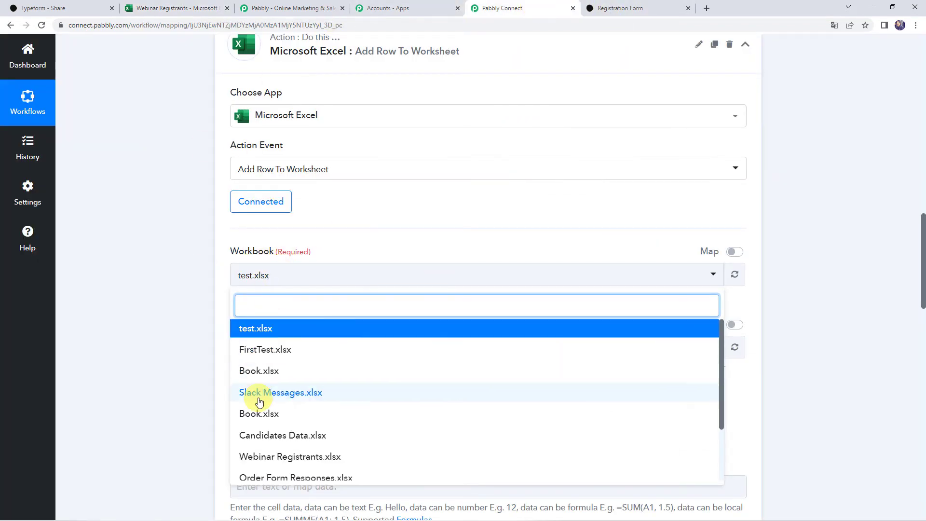
Step: Set the Excel action to workbook Webinar Registrants.xlsx and worksheet Sheet1
click(311, 458)
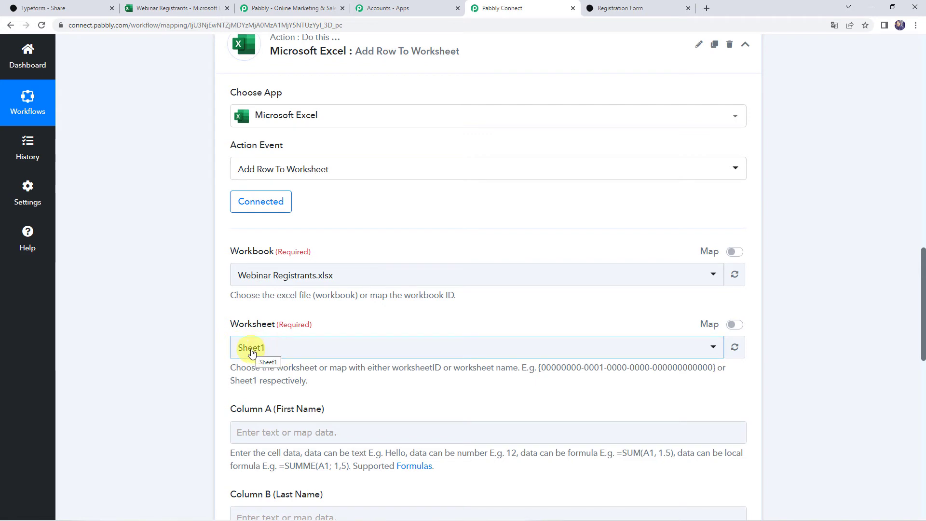
click(274, 354)
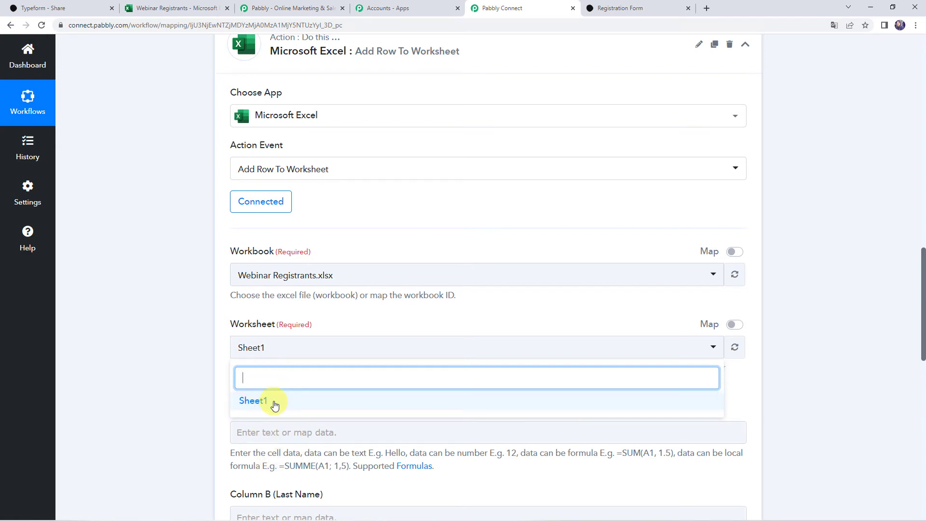
click(274, 404)
scroll(196, 375, down, 4)
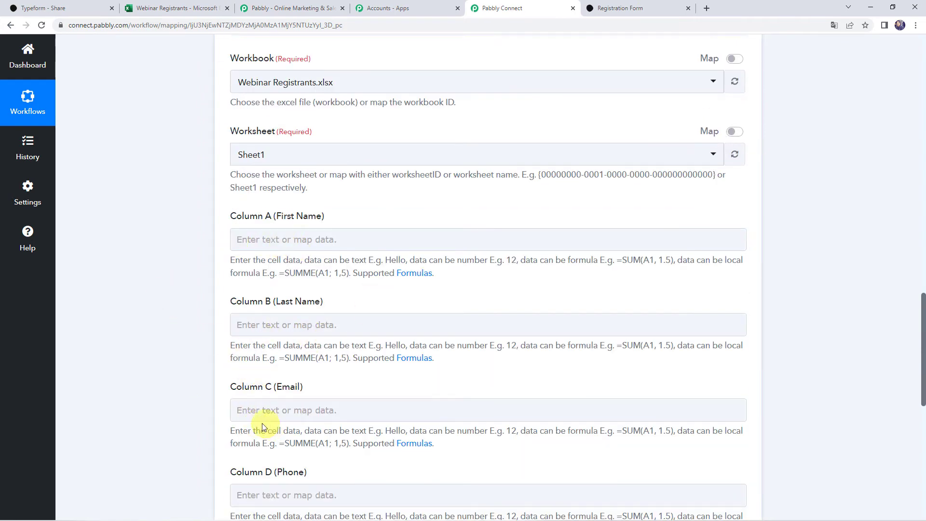
scroll(213, 436, down, 1)
scroll(211, 434, down, 5)
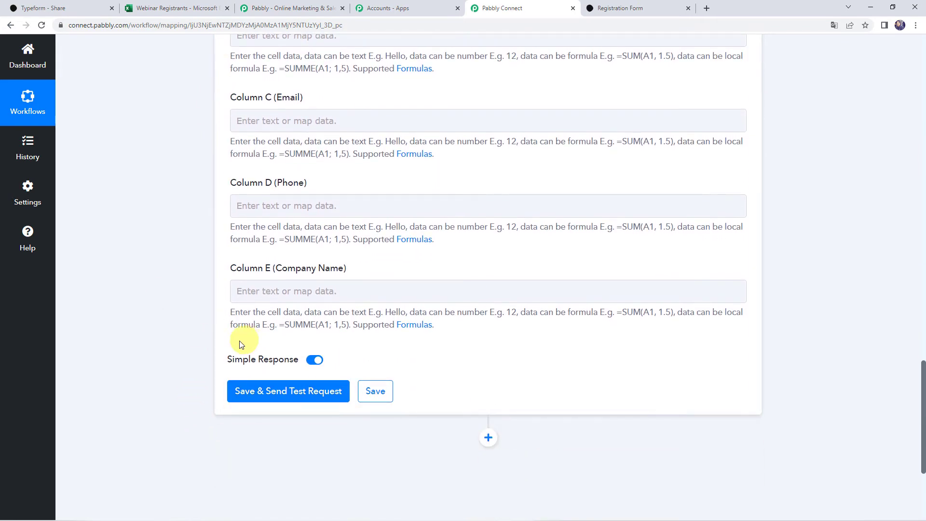
scroll(236, 342, up, 2)
scroll(201, 212, up, 10)
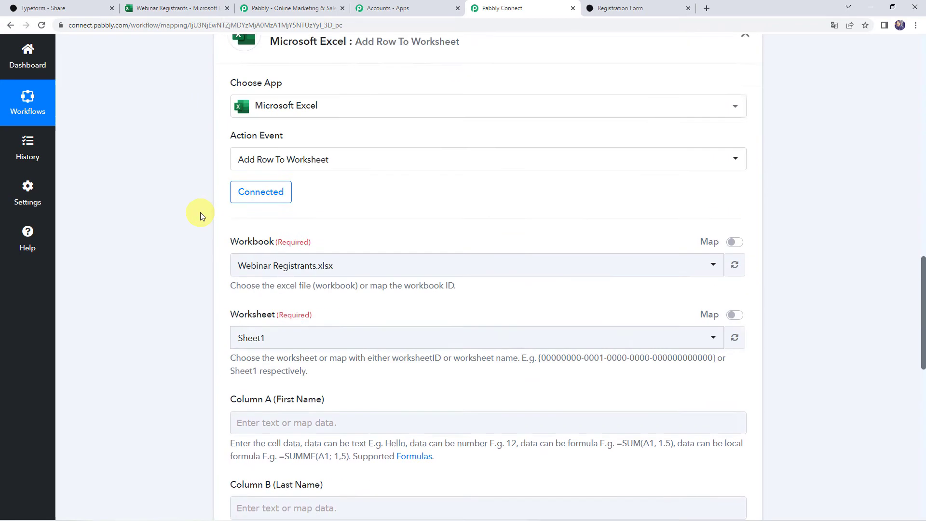
scroll(200, 213, up, 3)
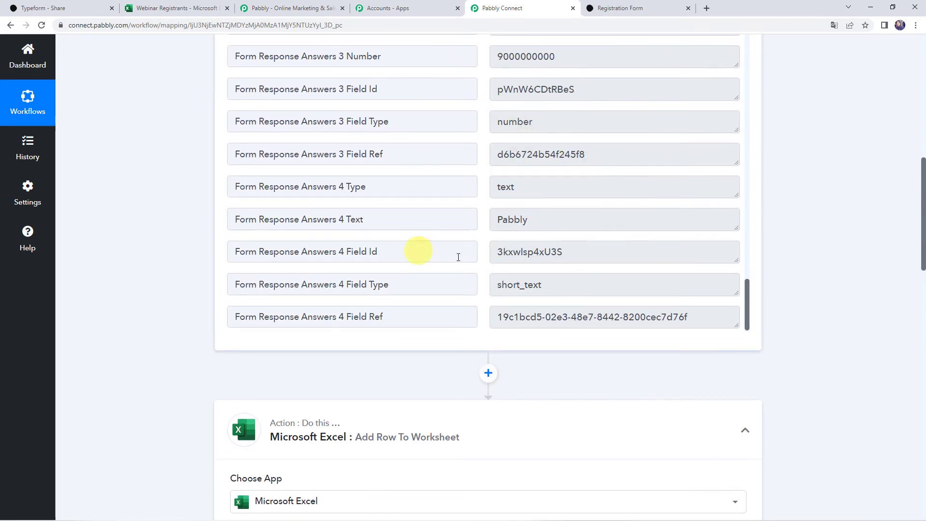
scroll(149, 349, down, 12)
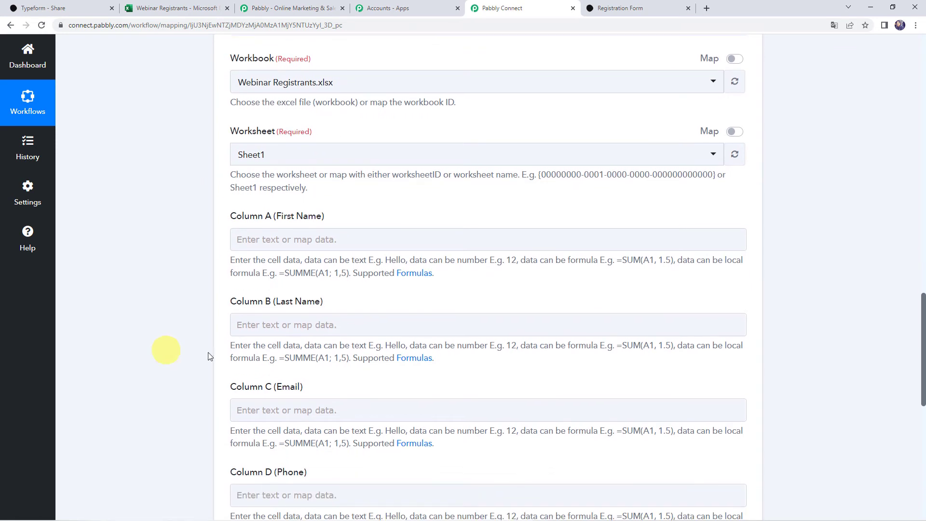
click(289, 240)
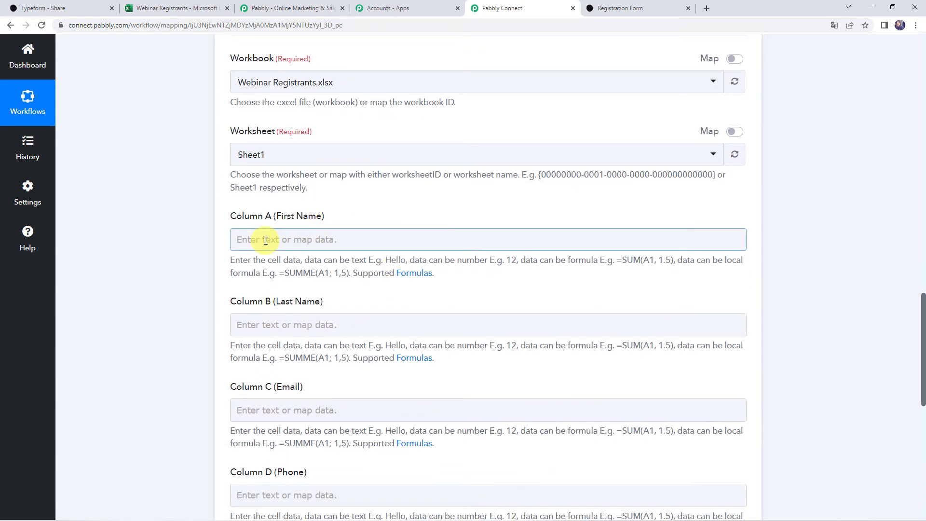
Step: Map the Demo answer to Column A and the Answers 1 Name text to Column B
click(265, 240)
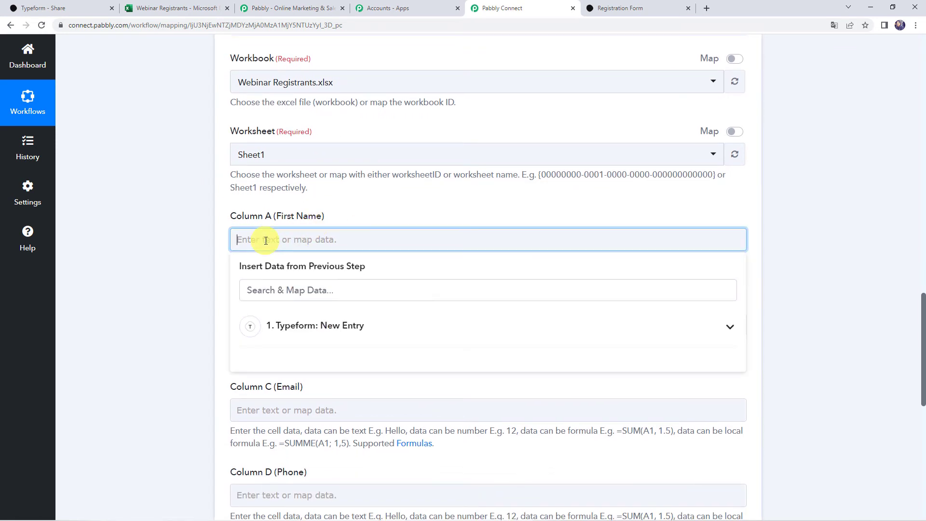
click(286, 337)
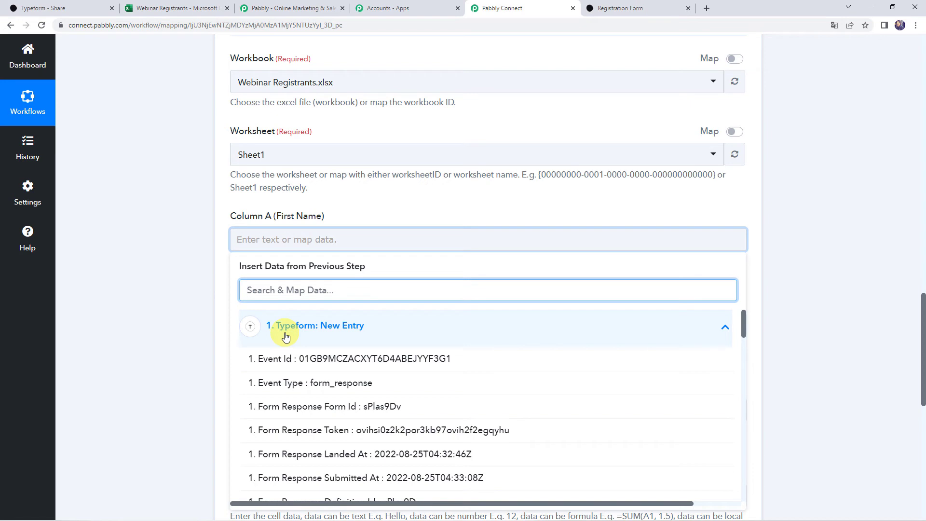
text(demo)
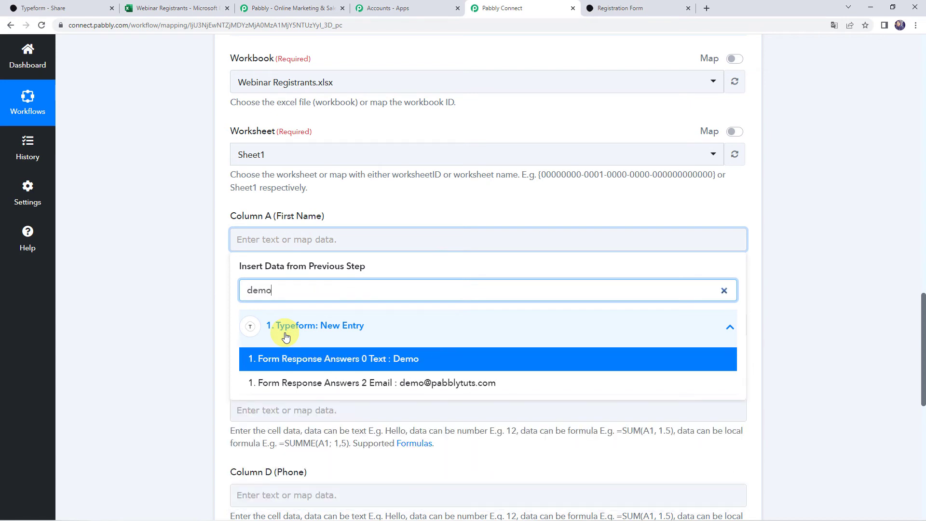
click(295, 360)
click(169, 309)
scroll(169, 309, down, 2)
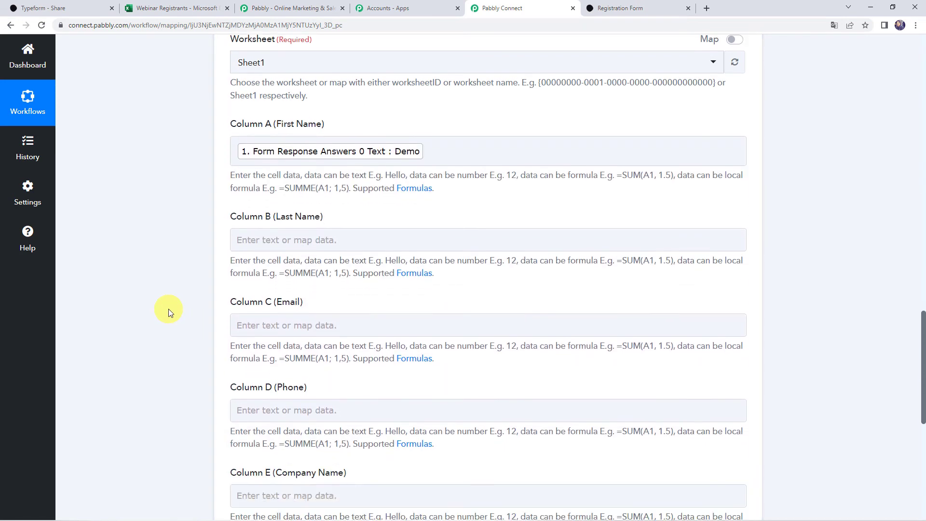
click(264, 235)
click(275, 325)
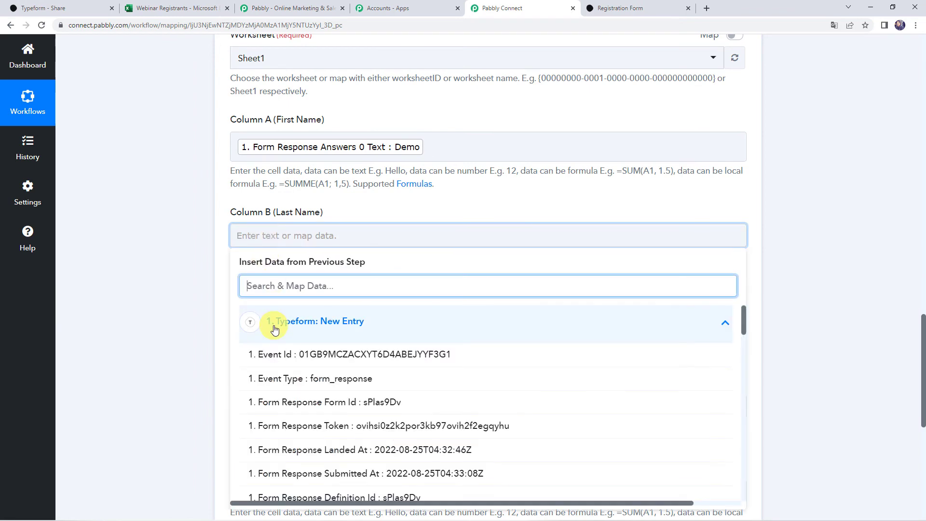
text(name)
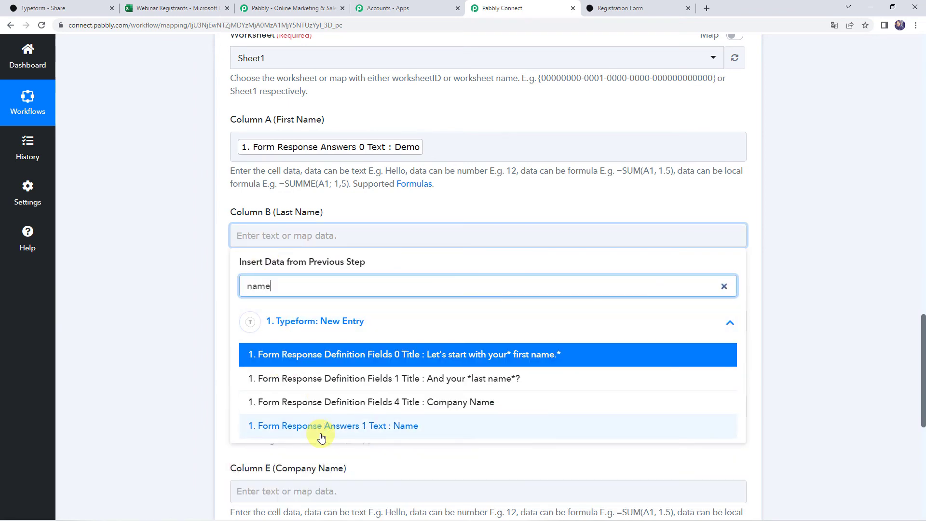
click(320, 427)
click(181, 343)
scroll(180, 344, down, 2)
Step: Map the email answer to Column C and the Answers 3 Number phone value to Column D
click(238, 232)
click(298, 318)
text(@)
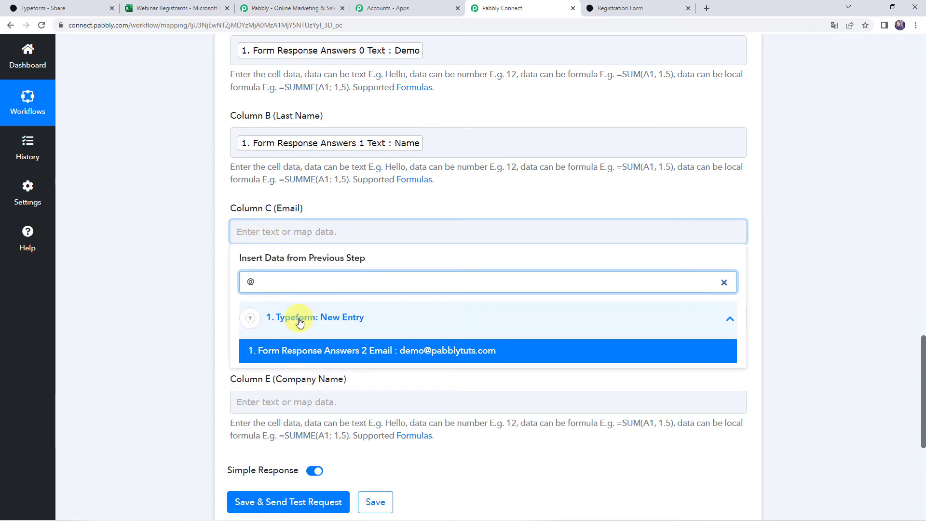
click(302, 350)
click(111, 317)
click(303, 324)
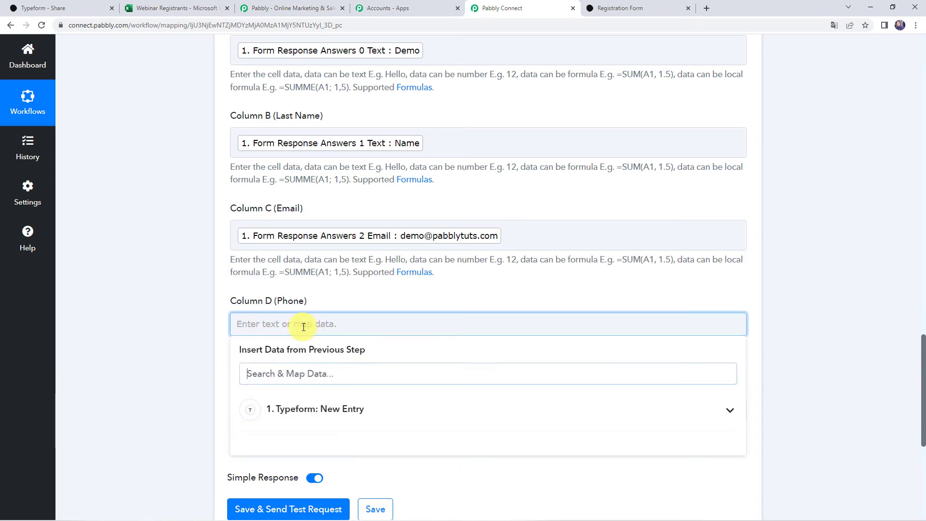
click(310, 409)
text(000)
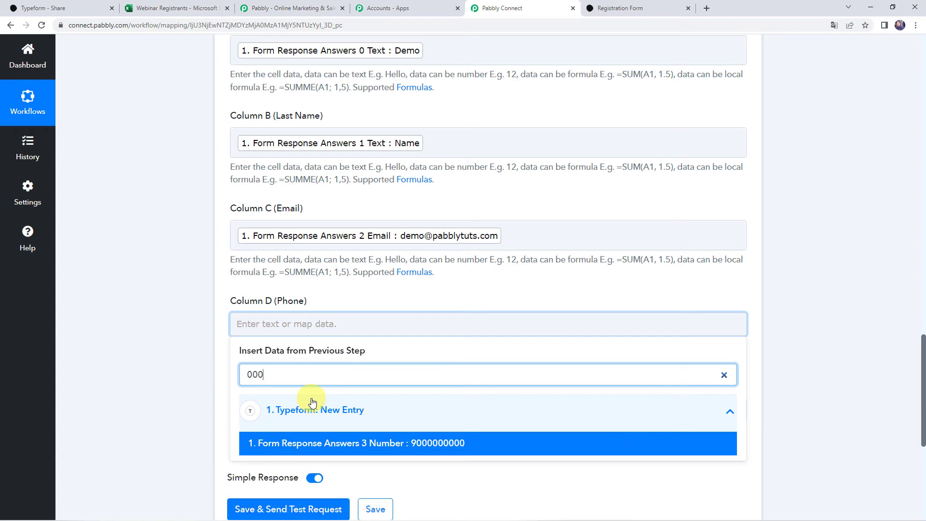
click(317, 383)
click(207, 383)
scroll(207, 383, down, 2)
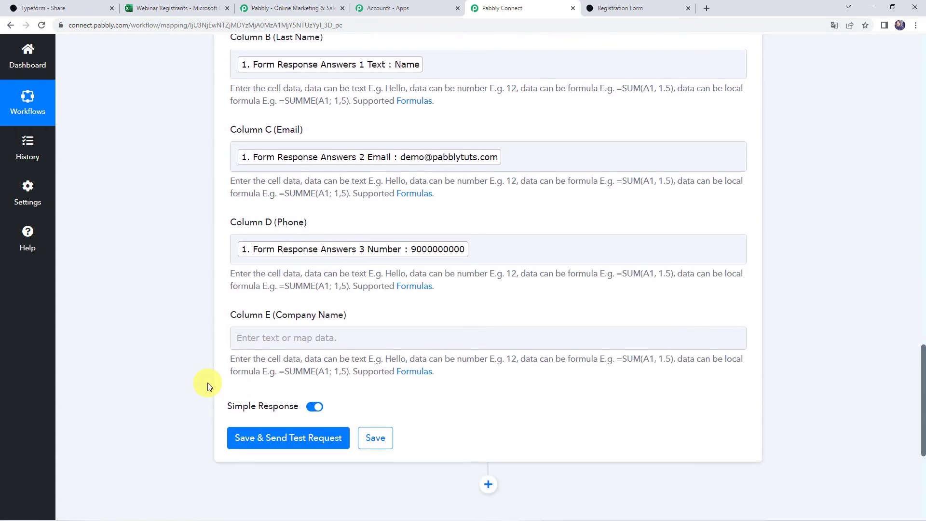
Step: Map the Pabbly company answer to Column E, then save and send a test request
click(261, 320)
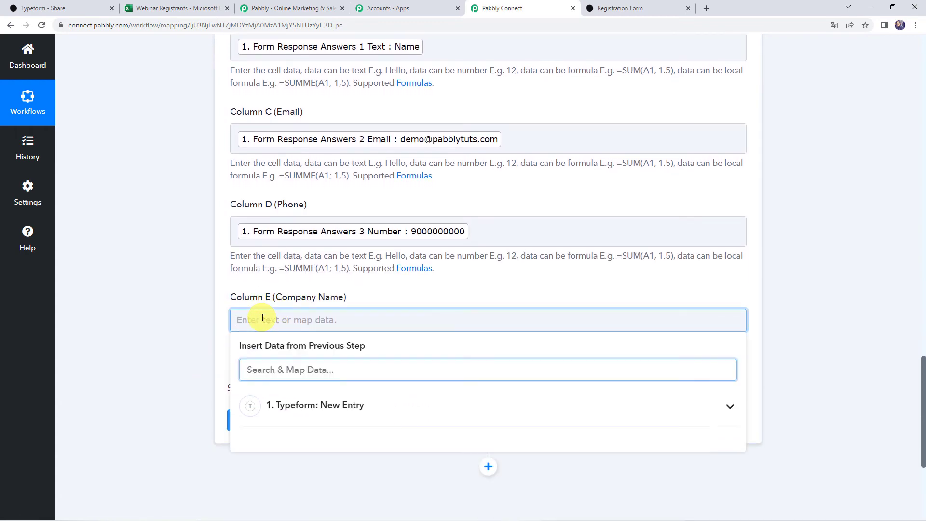
click(286, 405)
text(pab)
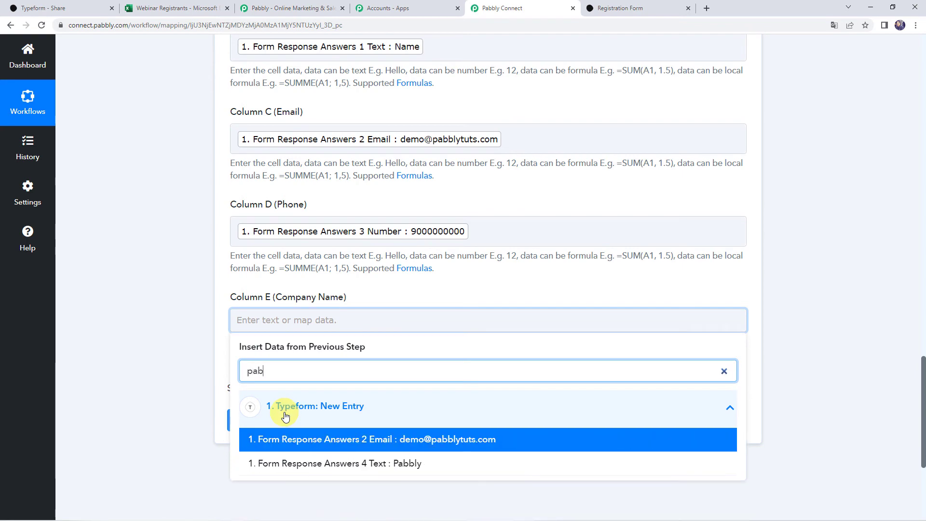
click(295, 463)
click(158, 341)
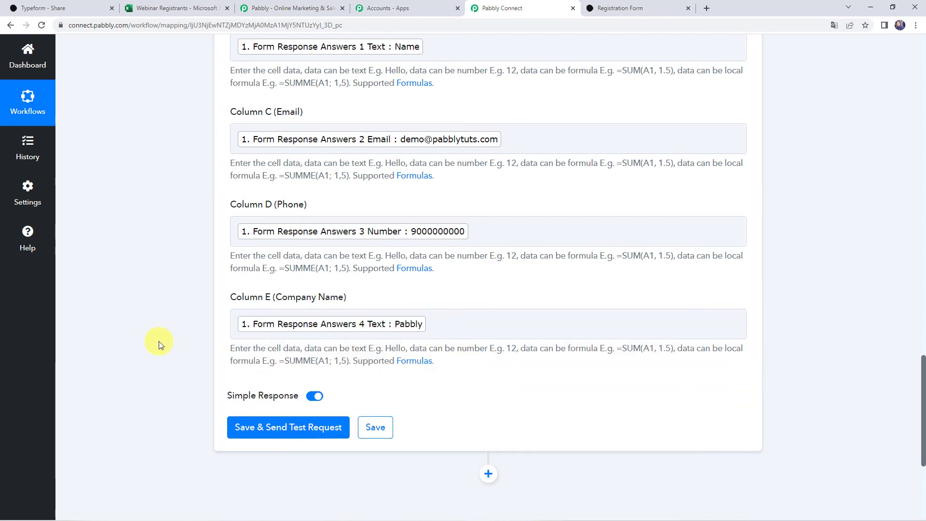
scroll(158, 341, up, 5)
scroll(158, 340, down, 5)
click(271, 425)
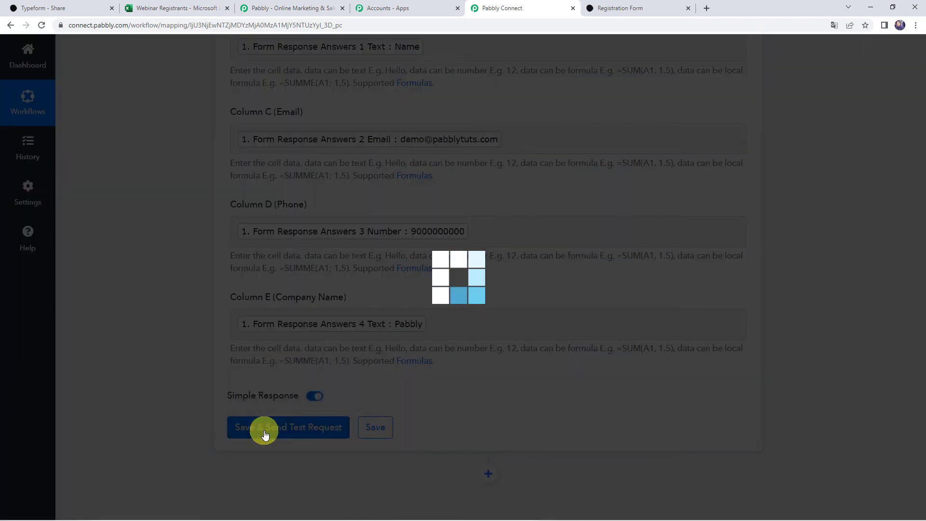
Step: Review the test response and confirm the test registrant row in the Webinar Registrants sheet
scroll(186, 372, down, 2)
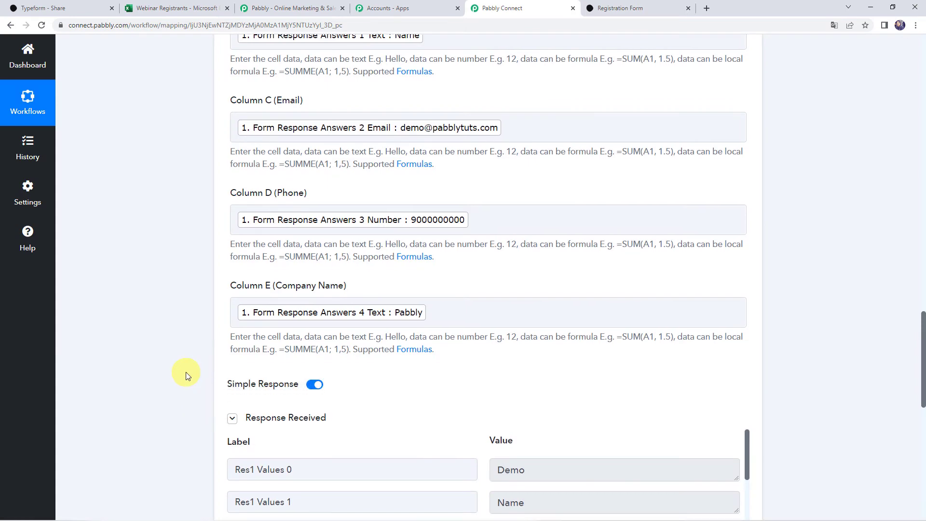
scroll(187, 372, down, 3)
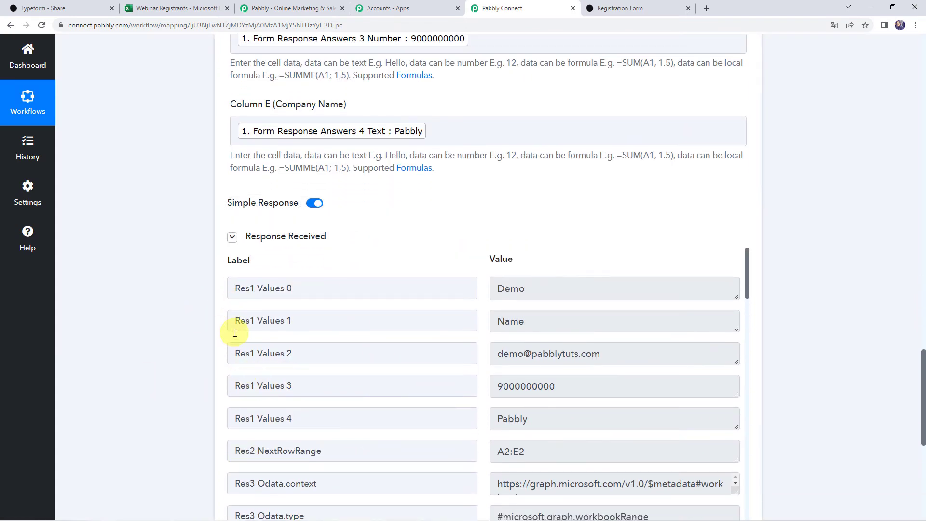
click(183, 11)
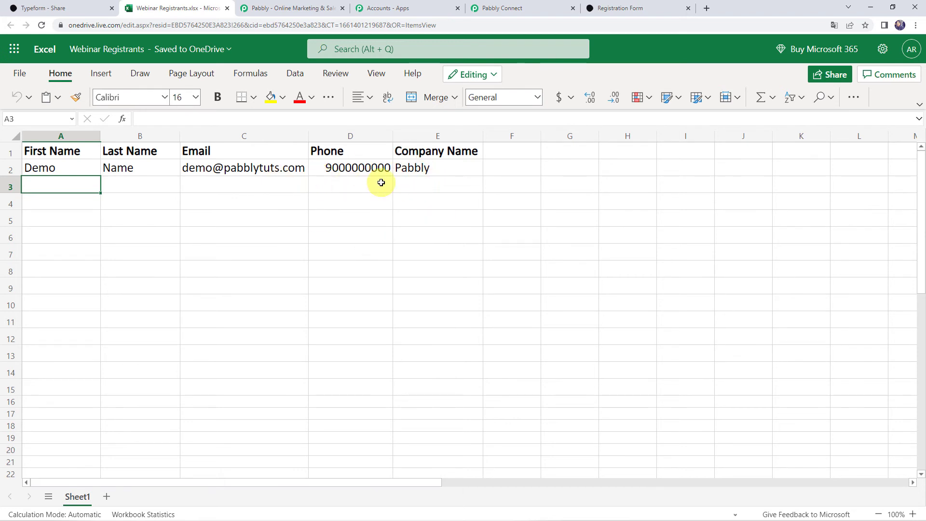
click(529, 7)
Step: Save the Excel action's mapping to finish the Typeform-to-Excel workflow
scroll(143, 253, down, 4)
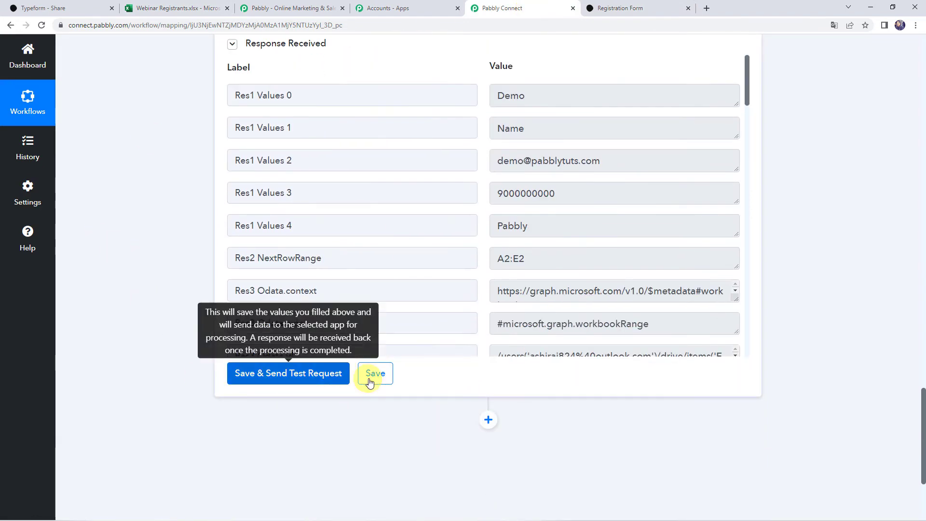
click(372, 375)
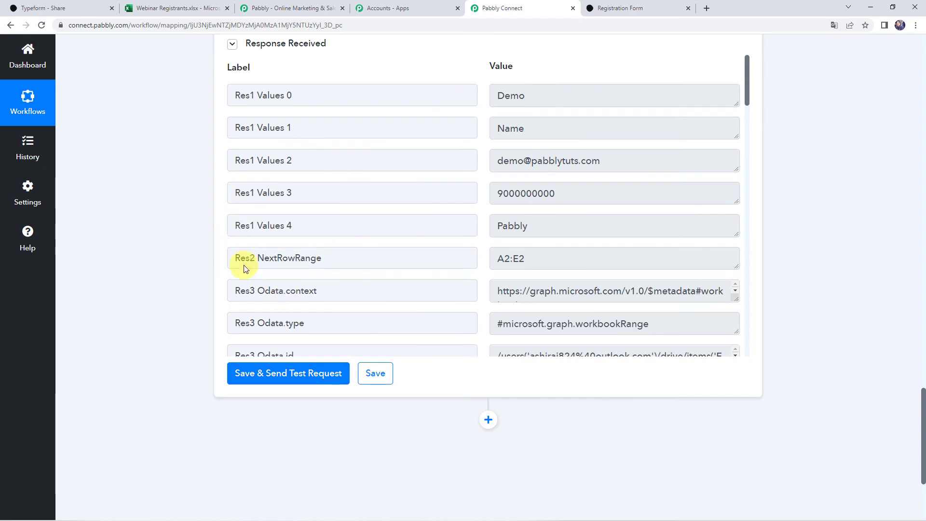
click(635, 11)
Step: Reload the registration form, start it, and enter the registrant's first and last name
click(629, 24)
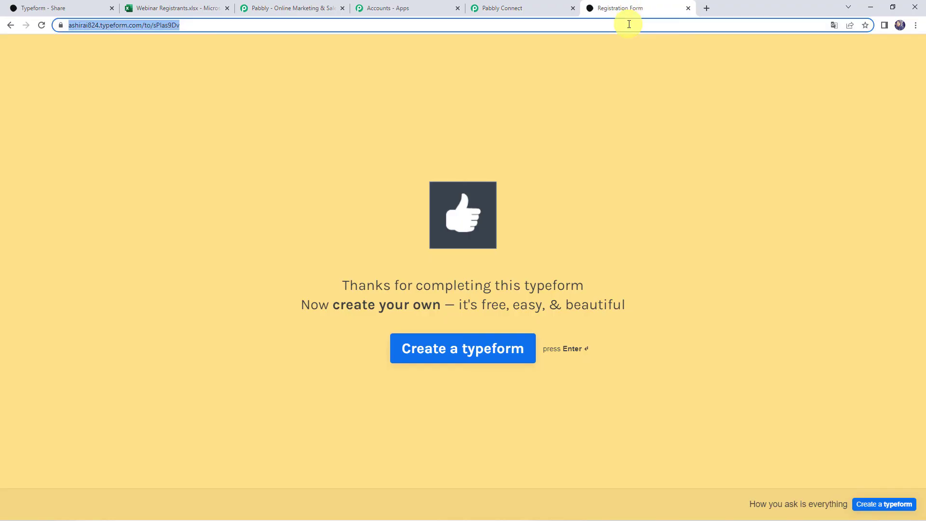
key(Return)
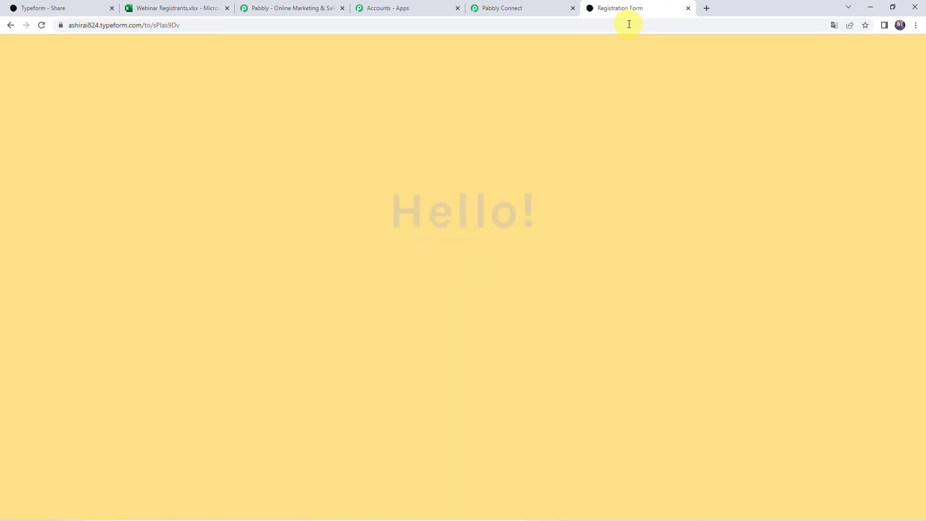
key(Return)
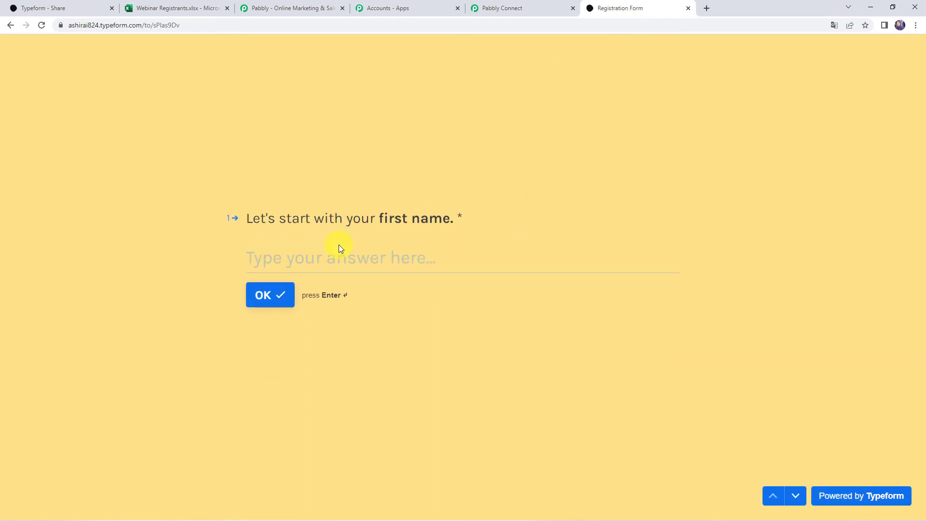
click(337, 256)
text(Dummy)
key(Return)
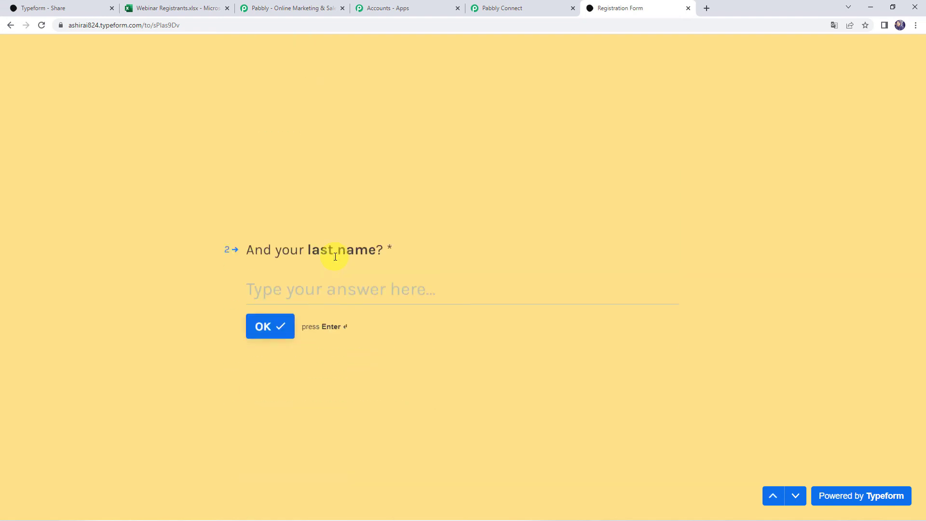
text(Customer)
key(Return)
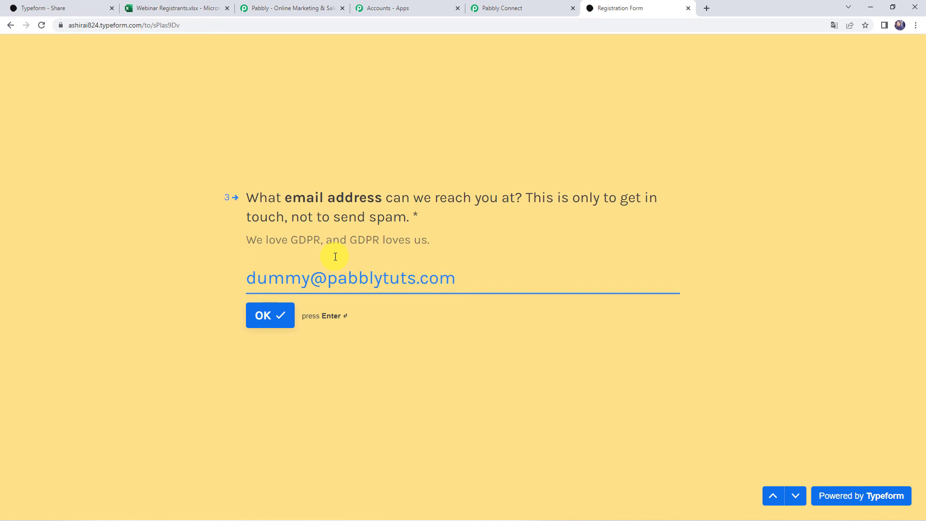
Step: Enter the email, contact number and Magnet Brains company, submit, and switch to the Excel sheet
key(Return)
text(80000)
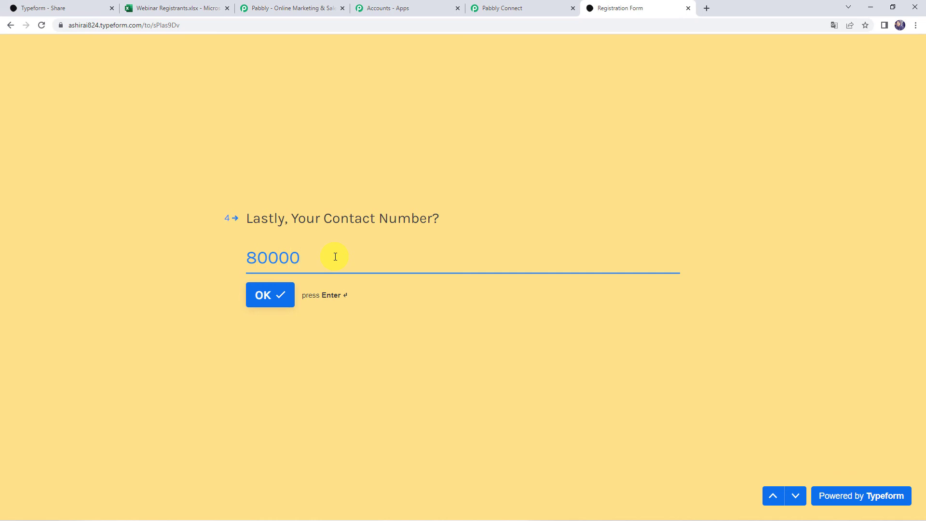
text(00000)
key(Return)
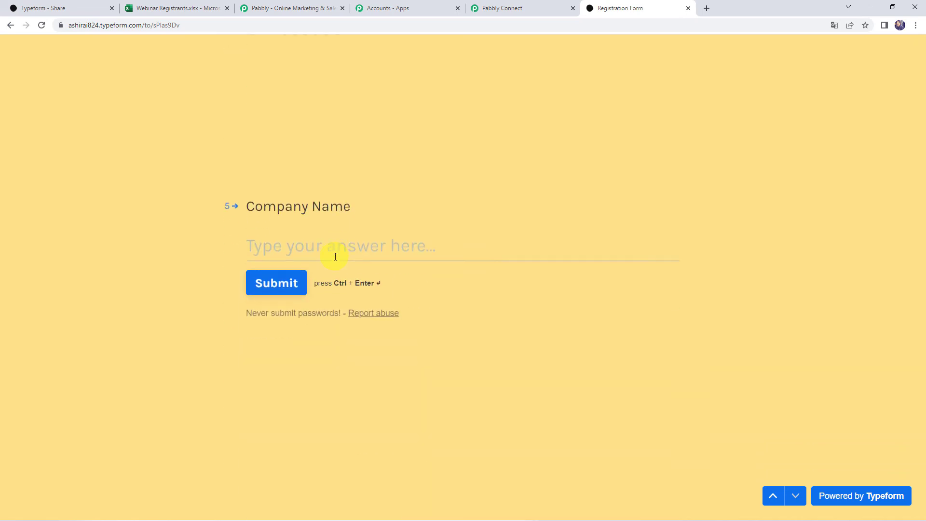
text(Magnet Brains)
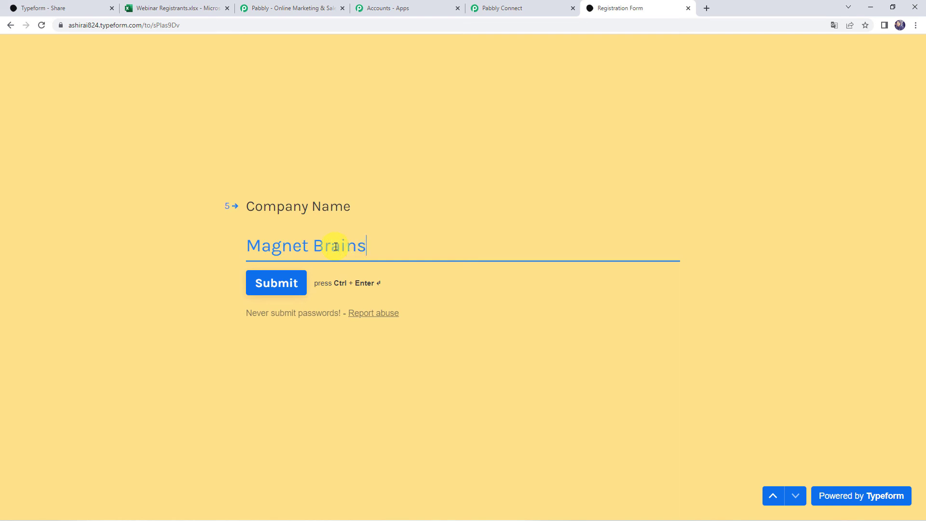
click(300, 283)
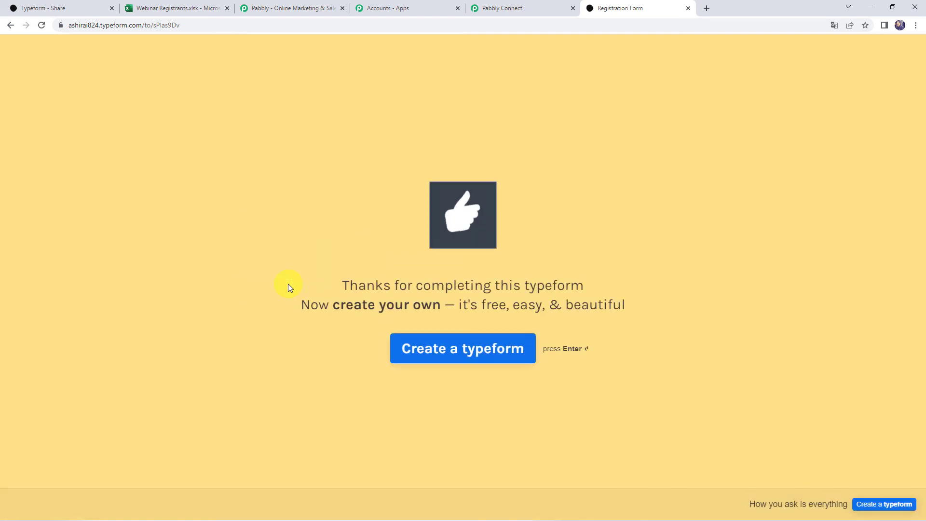
drag(320, 290, 599, 285)
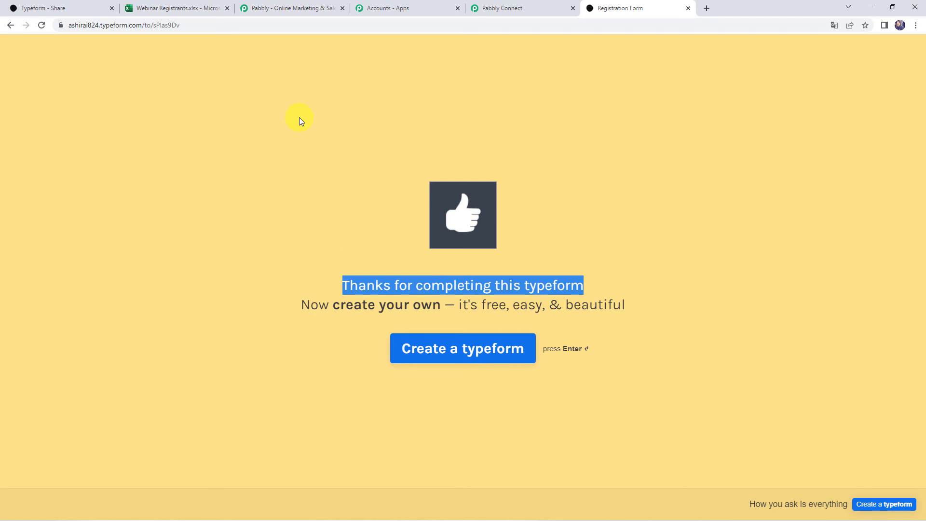
click(173, 8)
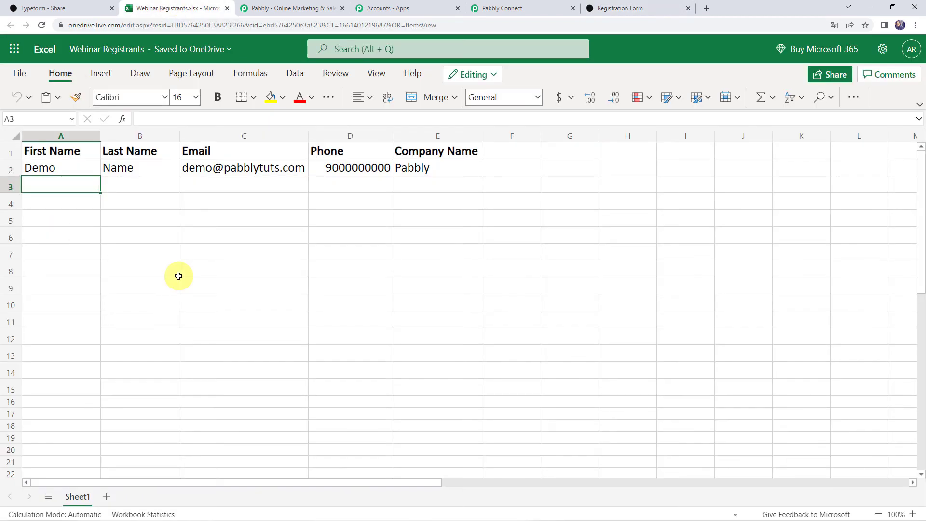
Step: Reload the Excel tab and check the new Magnet Brains entry in cell E3
click(42, 25)
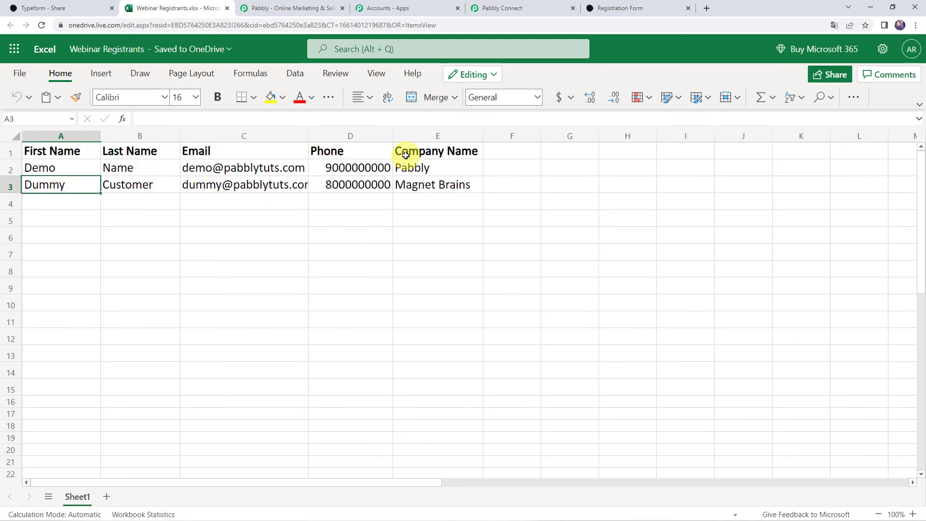
click(417, 187)
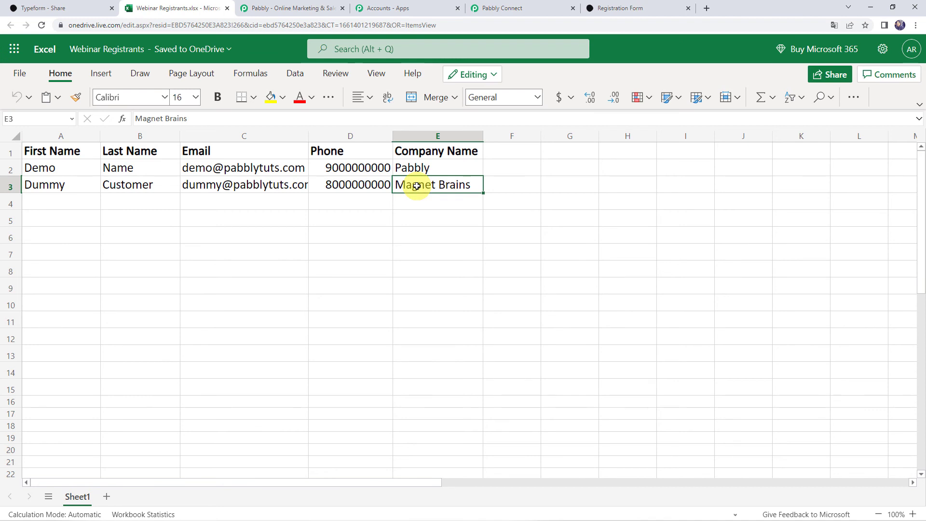
click(397, 252)
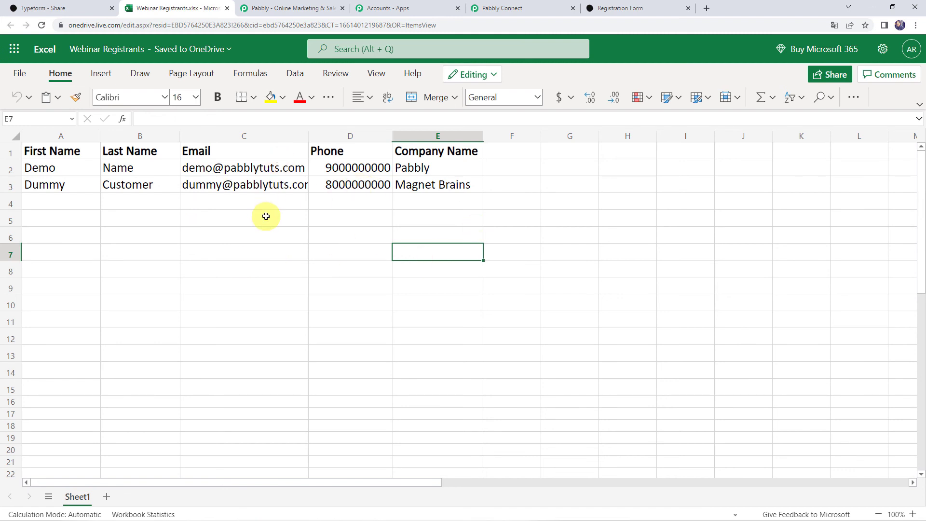
Step: Return to Pabbly Connect, scroll to the top, and collapse the Typeform trigger step
click(527, 8)
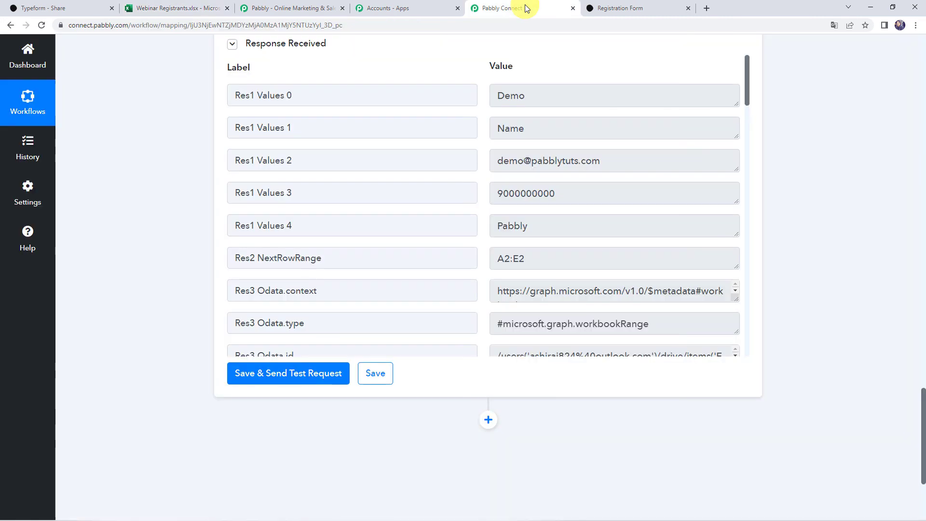
scroll(201, 199, up, 20)
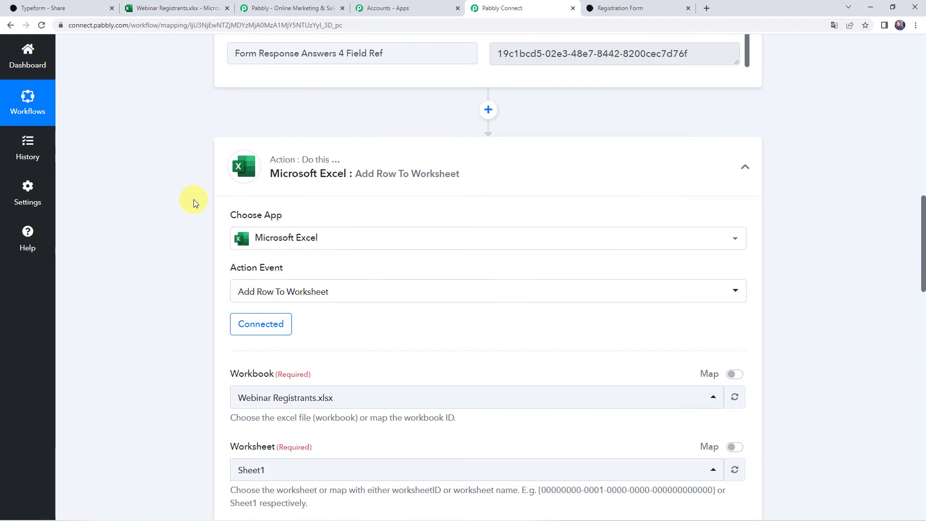
scroll(432, 200, up, 20)
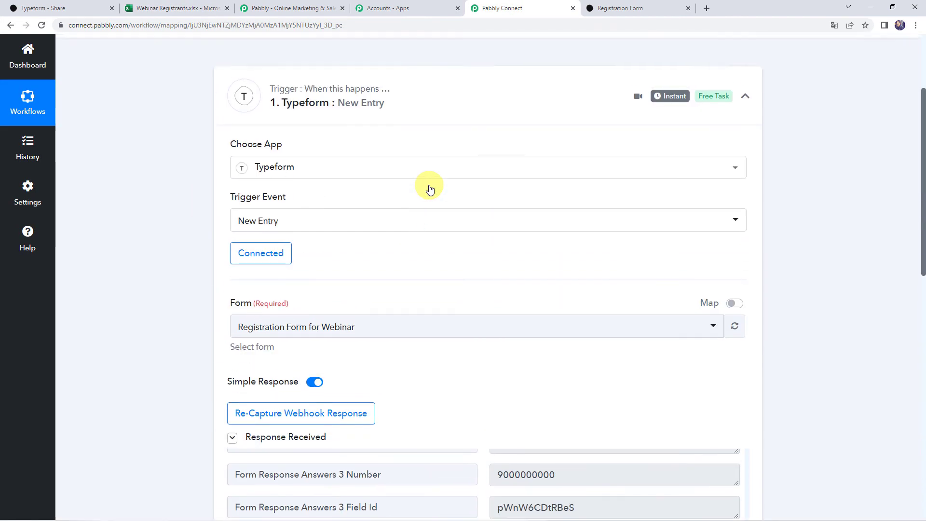
click(431, 196)
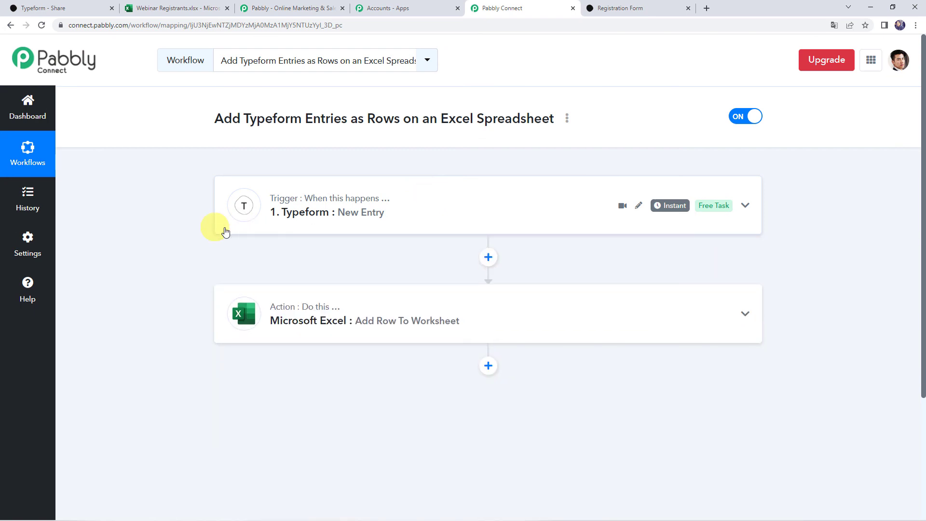